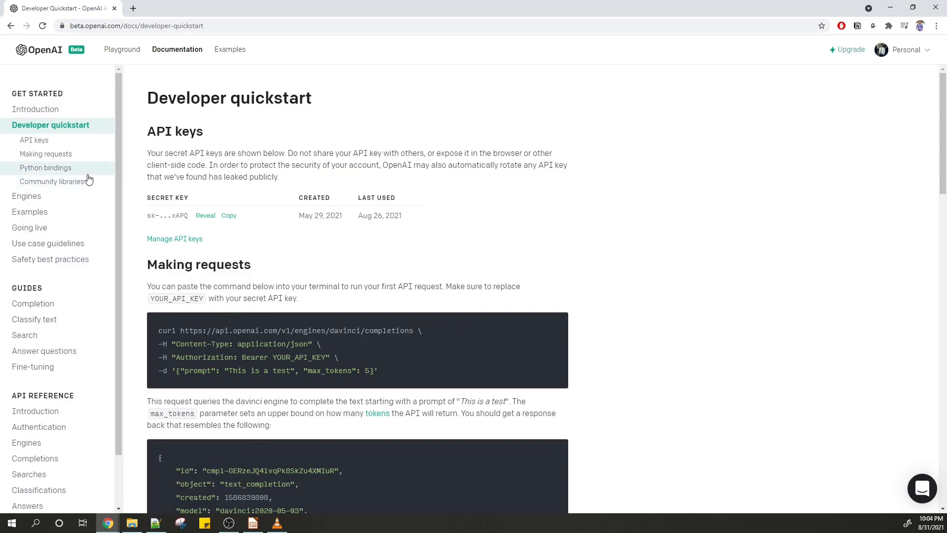
Browse the documentation pages Engines, Examples, Going live, Use case guidelines and Safety best practices
left_click(74, 202)
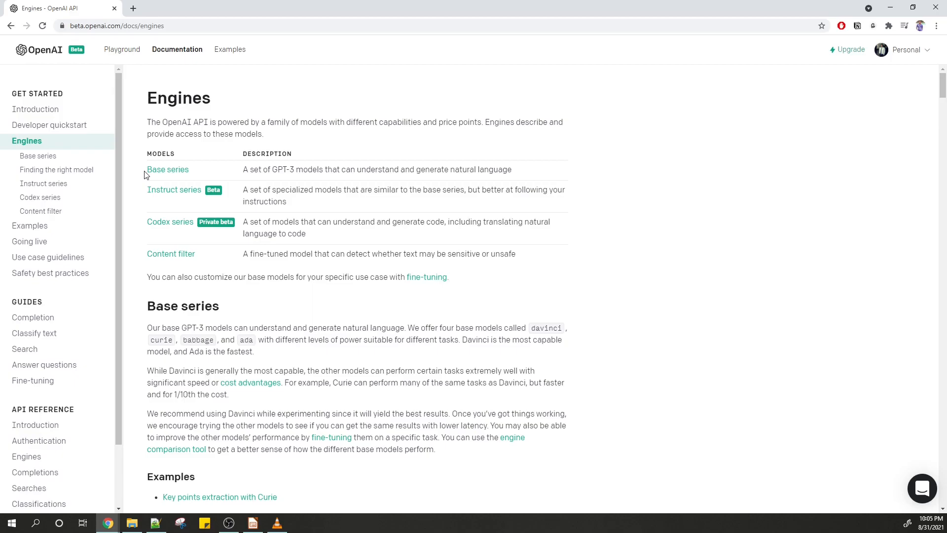
left_click(29, 225)
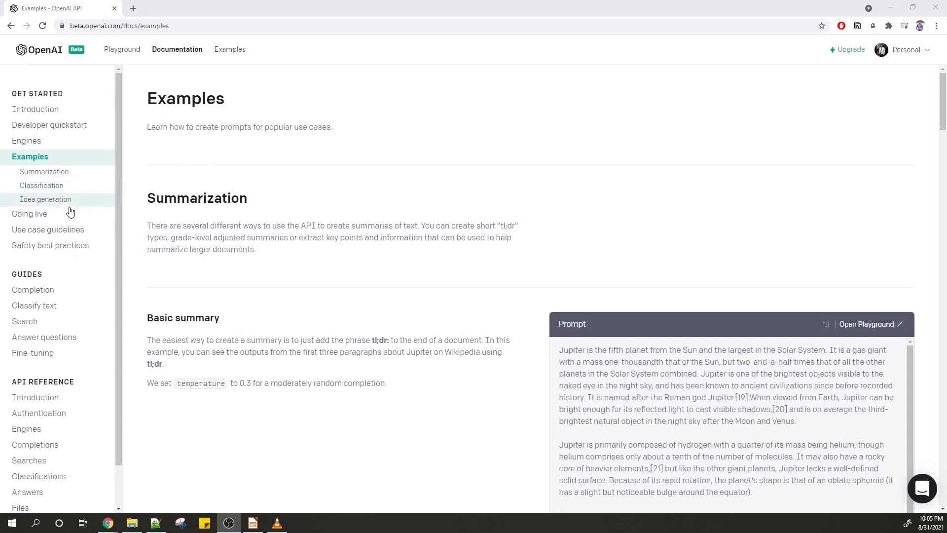
left_click(60, 218)
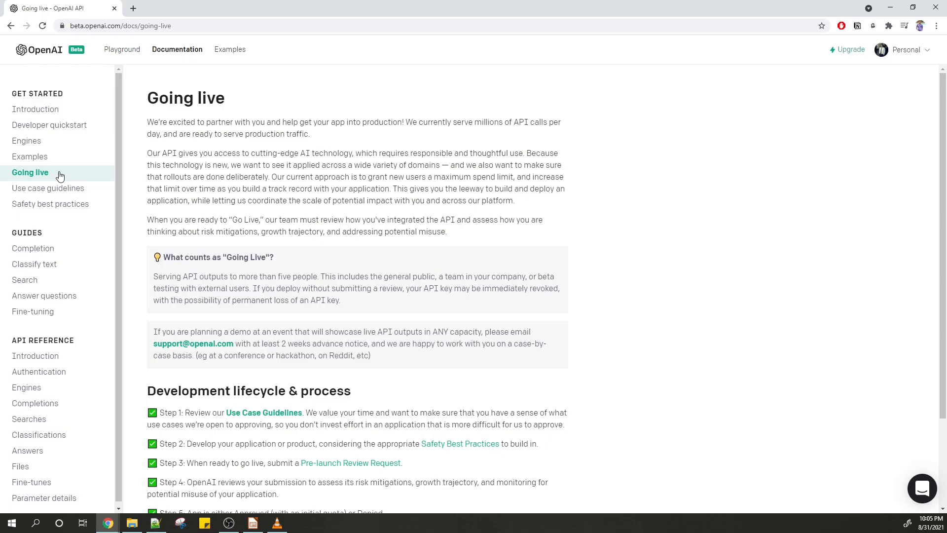
left_click(58, 188)
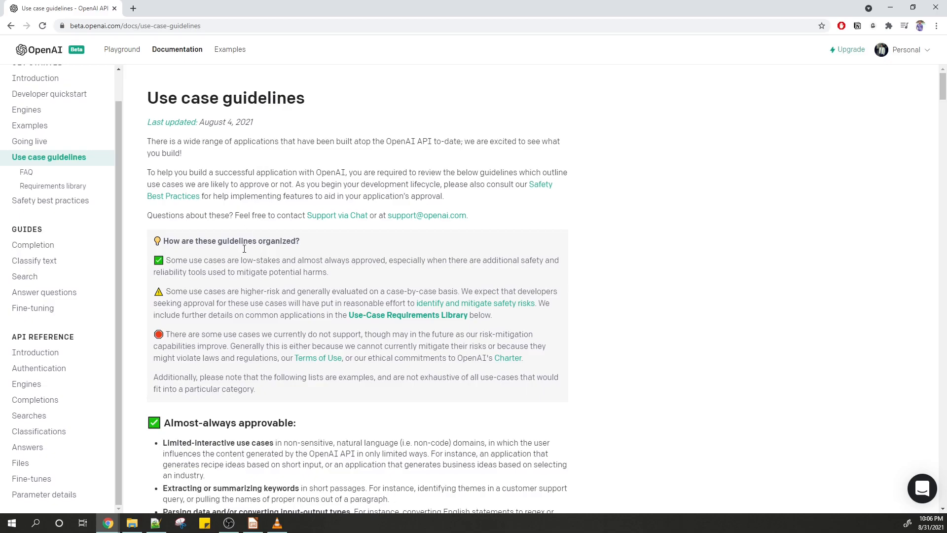
scroll(244, 257, "down", 1)
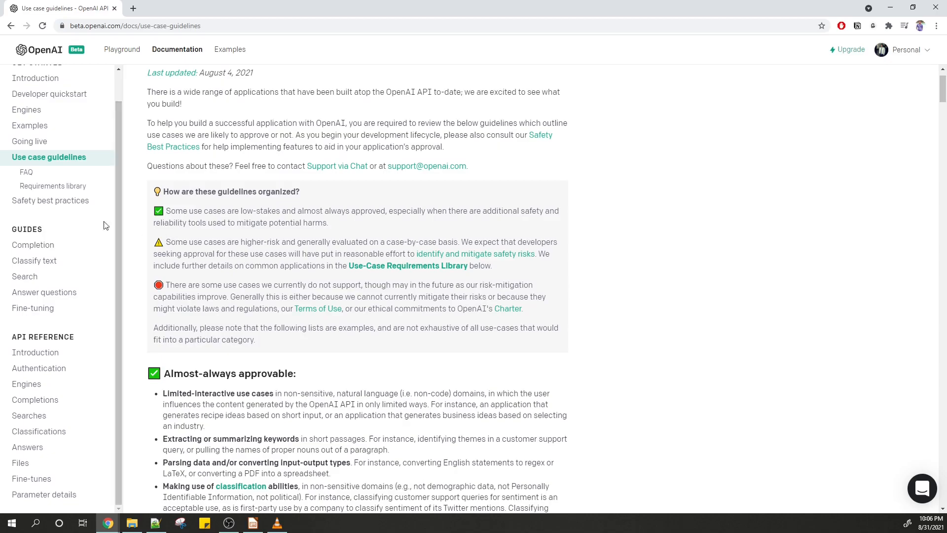
left_click(76, 204)
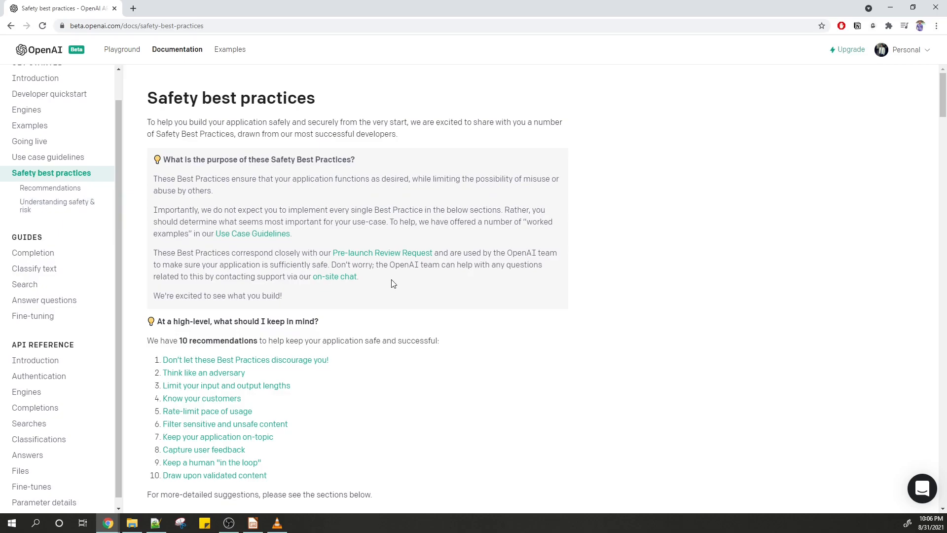
scroll(393, 283, "down", 1)
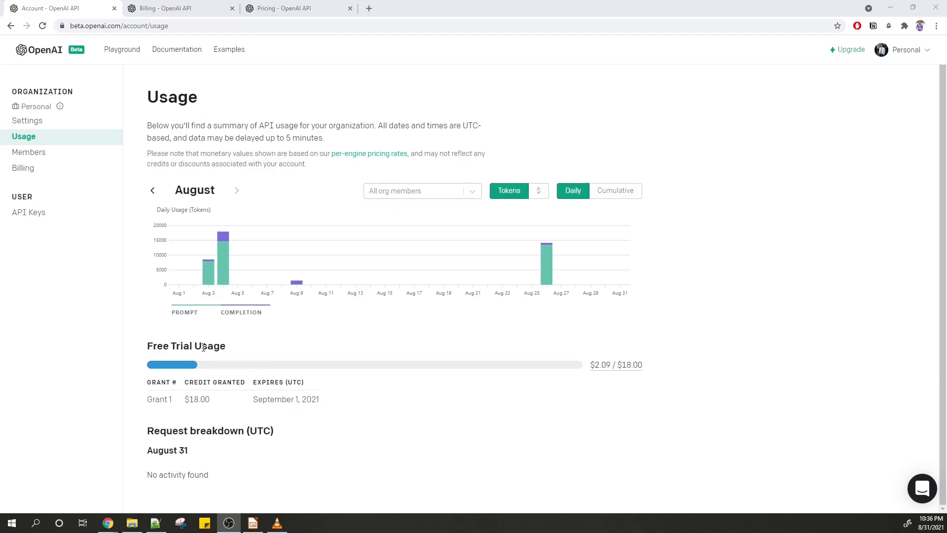
Check the free trial usage and the grant's expiry date, and open the Pricing page
mouse_move(634, 365)
left_click_drag(256, 400, 321, 399)
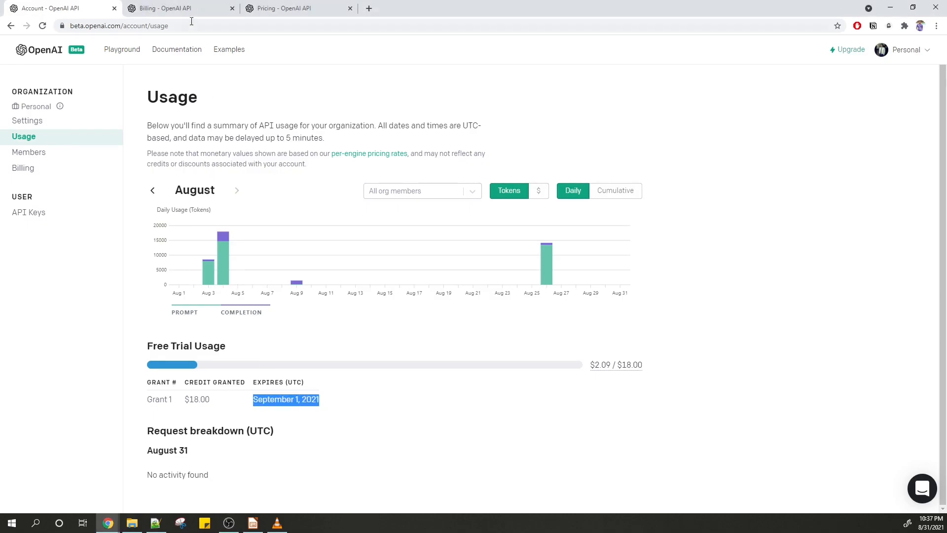
left_click(260, 10)
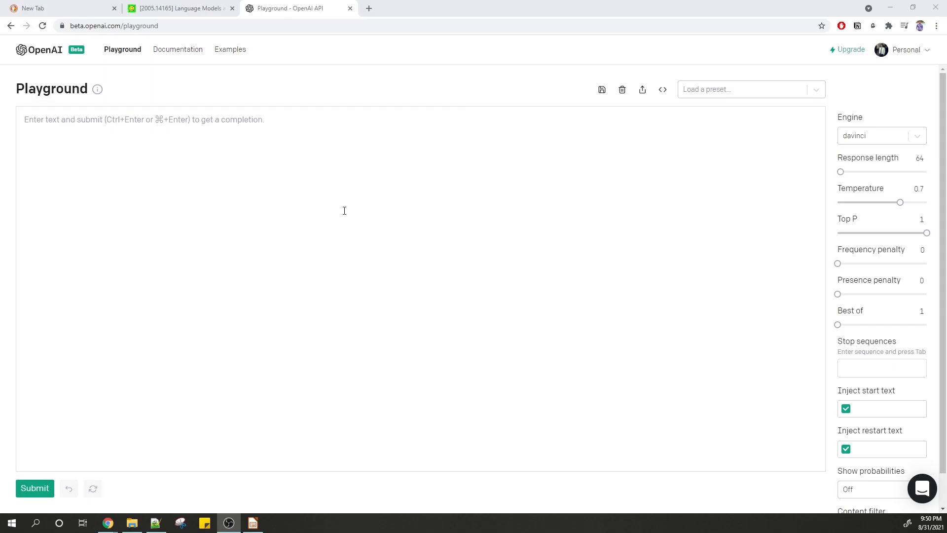
Review the engines available in the Playground and choose davinci
mouse_move(883, 121)
left_click(917, 141)
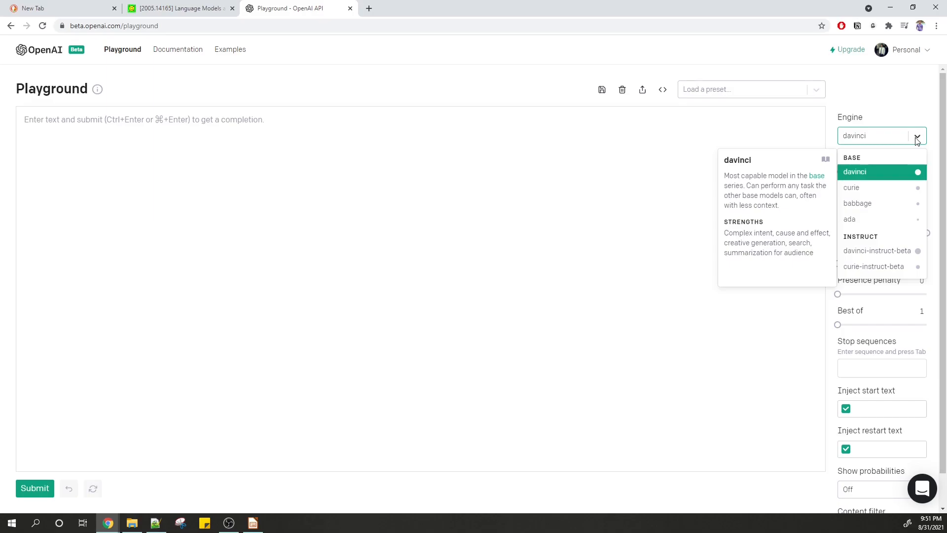
left_click(888, 173)
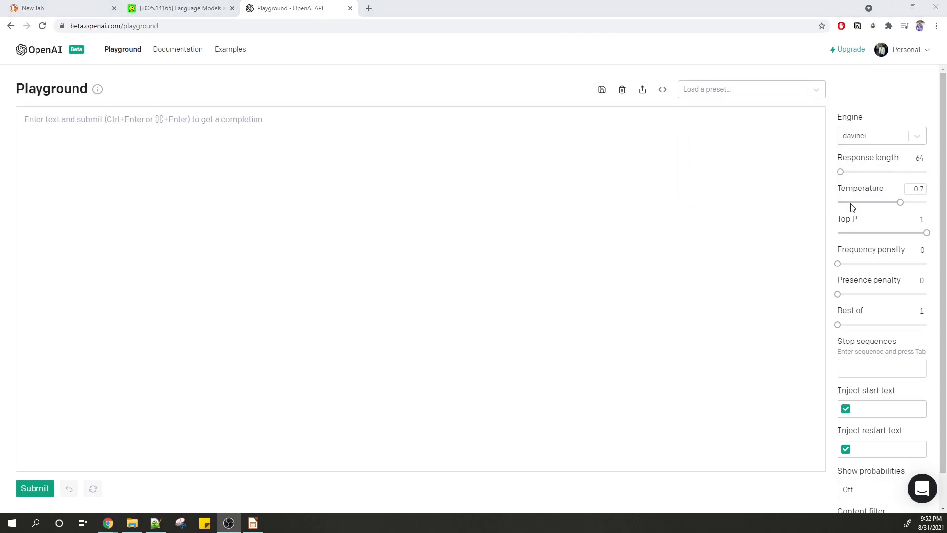
Read the explanations of the Playground's generation settings, from Temperature to Stop sequences, and open the content filter preferences
mouse_move(851, 204)
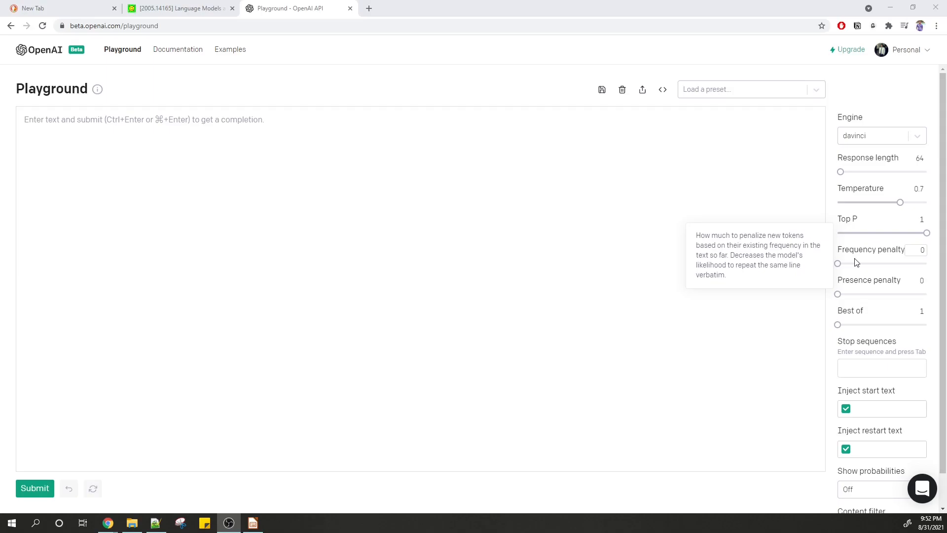
mouse_move(856, 311)
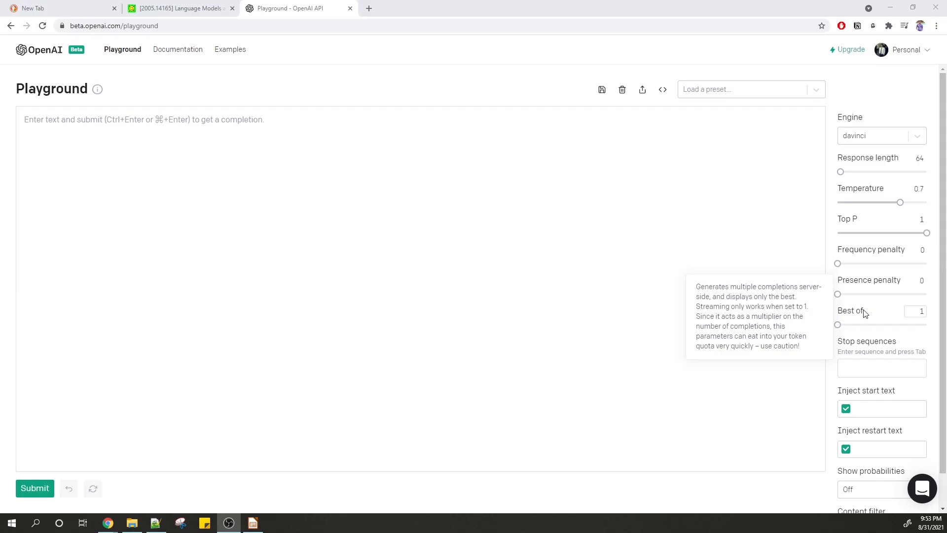
mouse_move(862, 350)
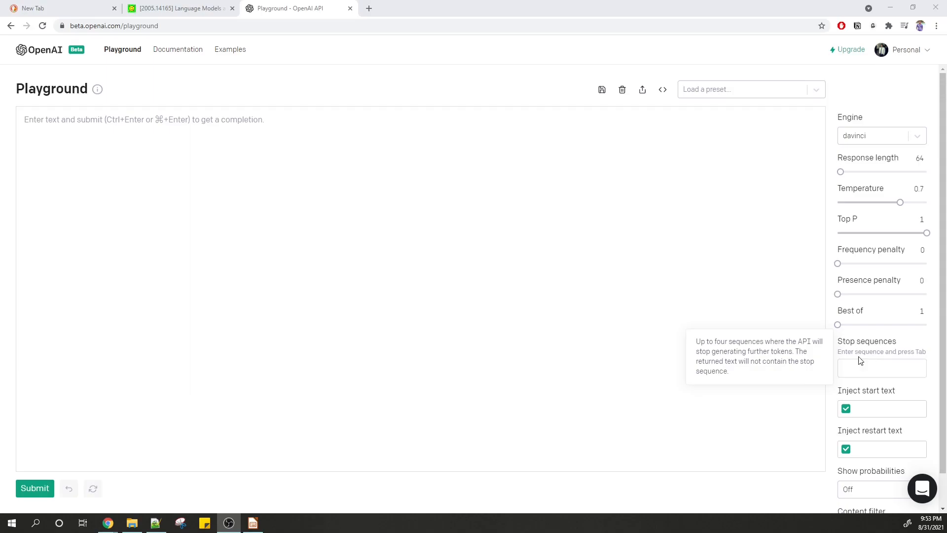
scroll(859, 365, "down", 1)
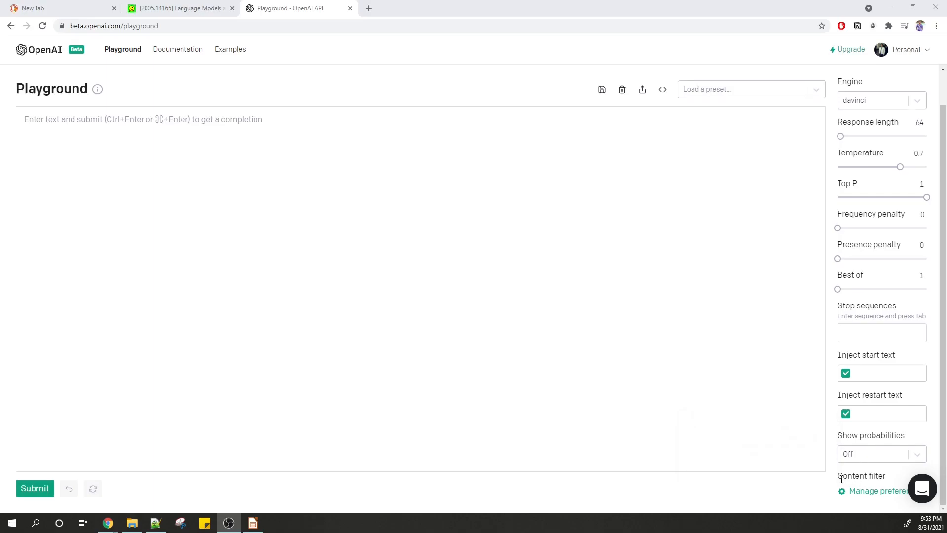
left_click(856, 491)
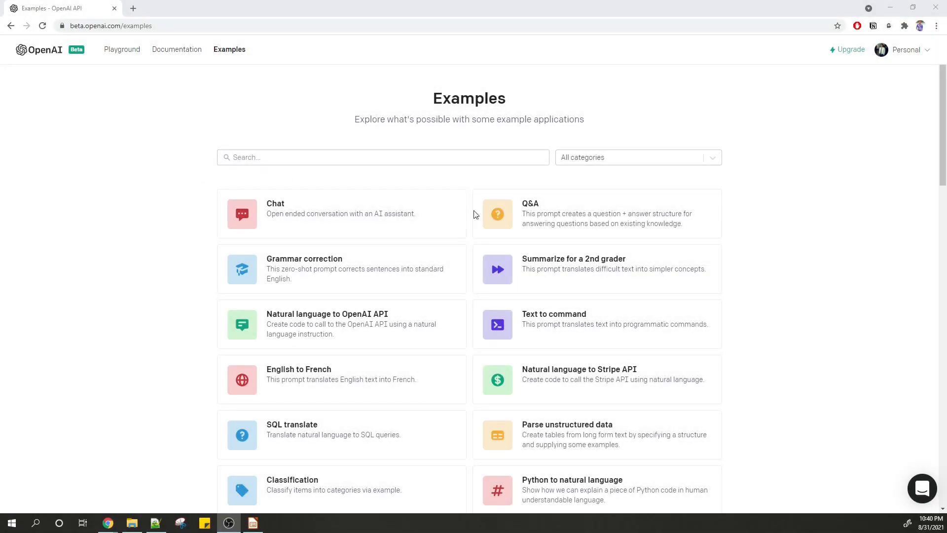
Examine the "Summarize for a 2nd grader" example's prompt, settings, sample response and Python API request
left_click(524, 276)
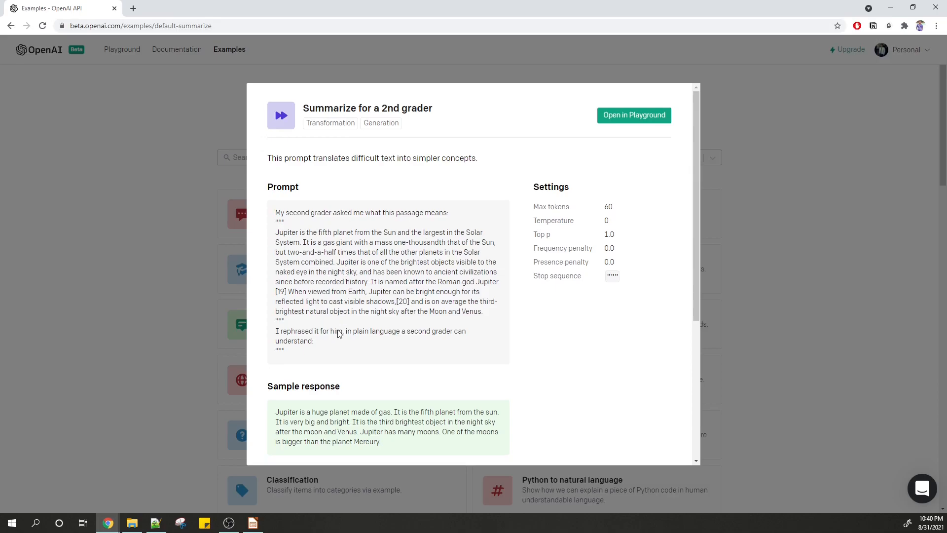
scroll(339, 369, "down", 2)
left_click_drag(275, 313, 395, 345)
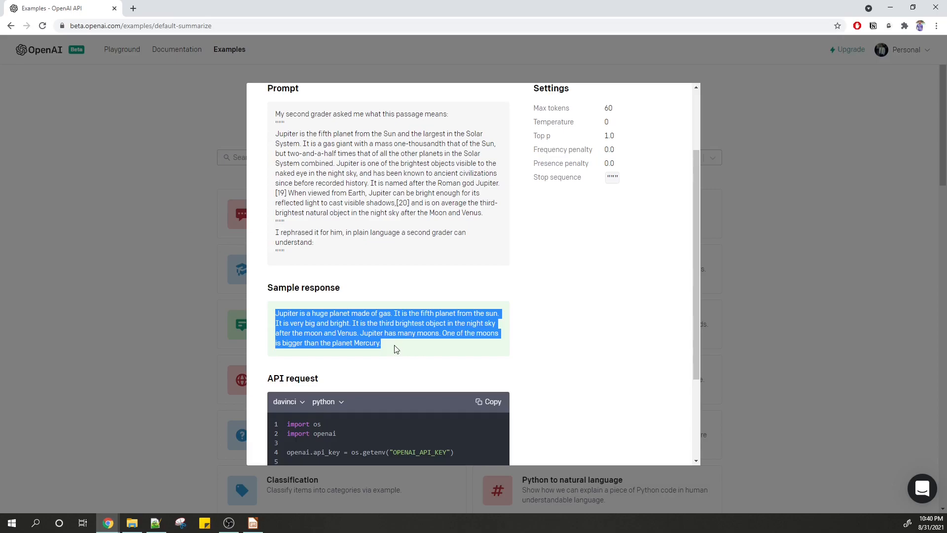
scroll(395, 345, "up", 2)
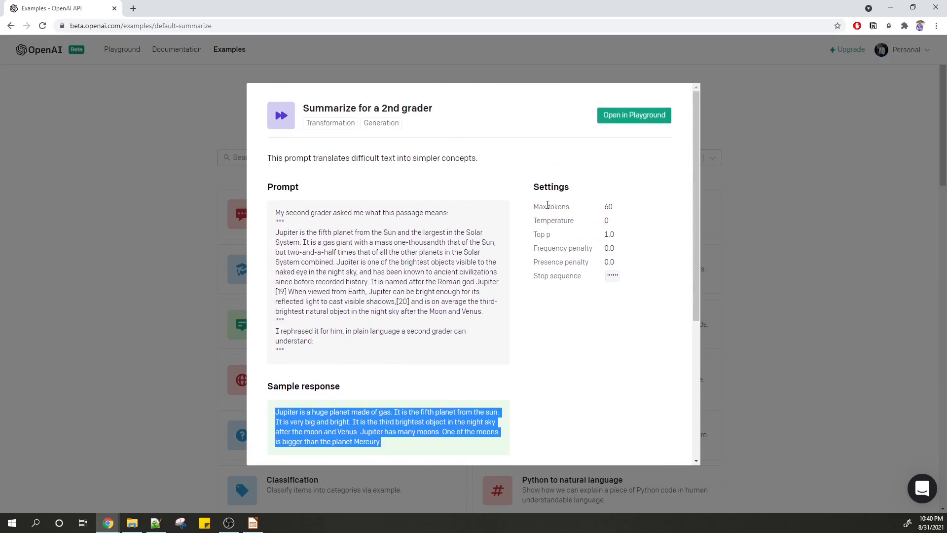
left_click_drag(534, 207, 592, 209)
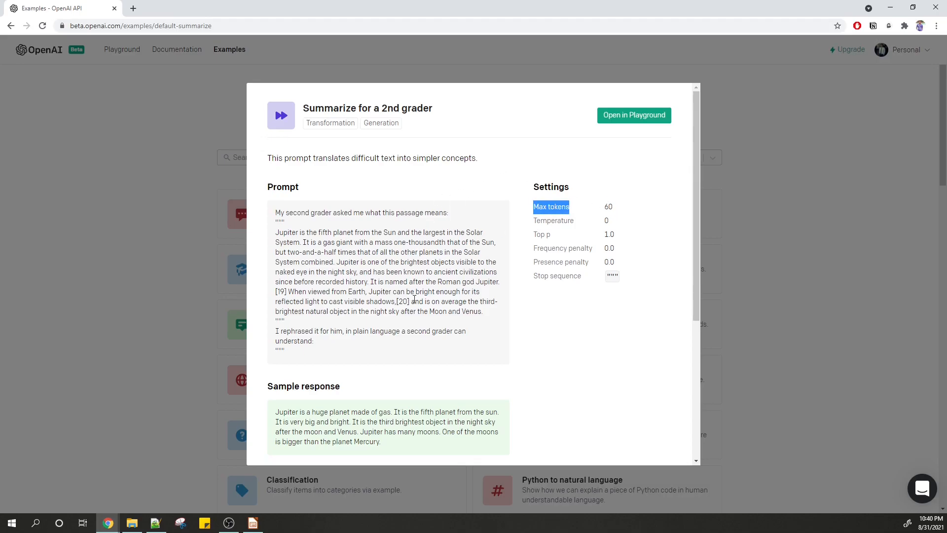
scroll(377, 283, "down", 3)
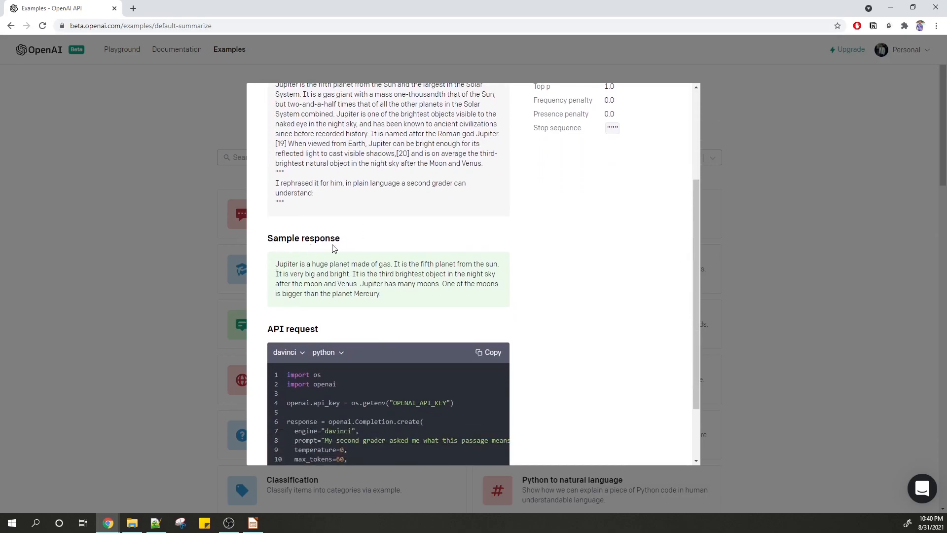
scroll(354, 282, "down", 2)
double_click(416, 323)
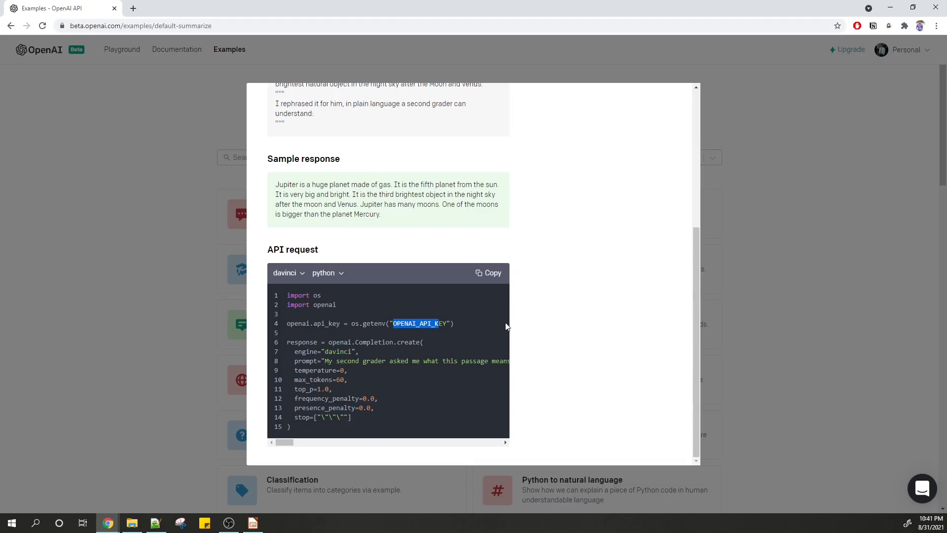
scroll(495, 328, "up", 5)
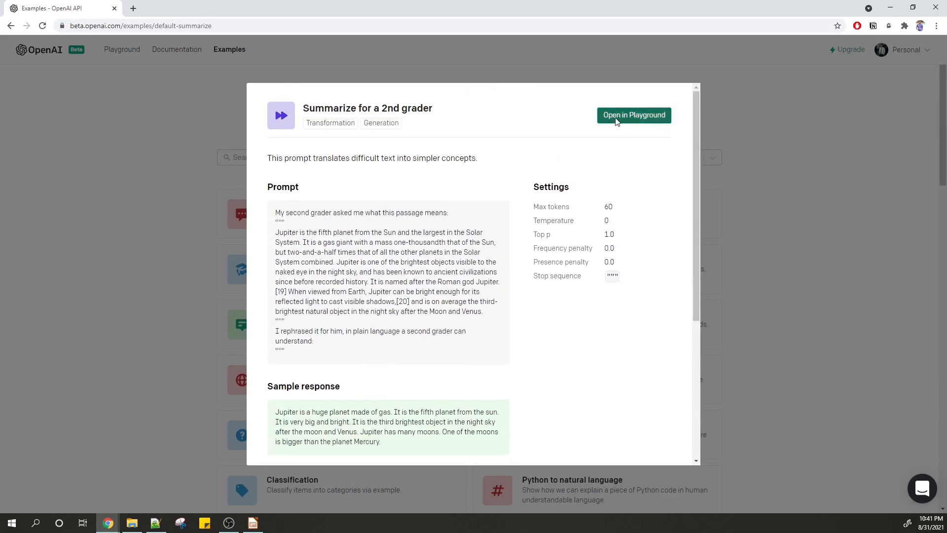
Load the "Summarize for a 2nd grader" example into the Playground and generate a completion for its Jupiter passage
left_click(620, 118)
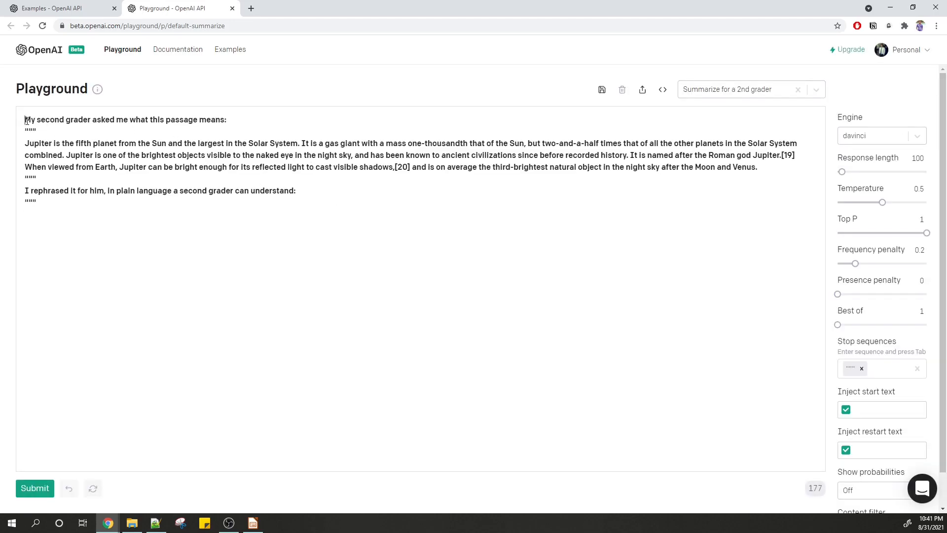
left_click_drag(25, 121, 230, 121)
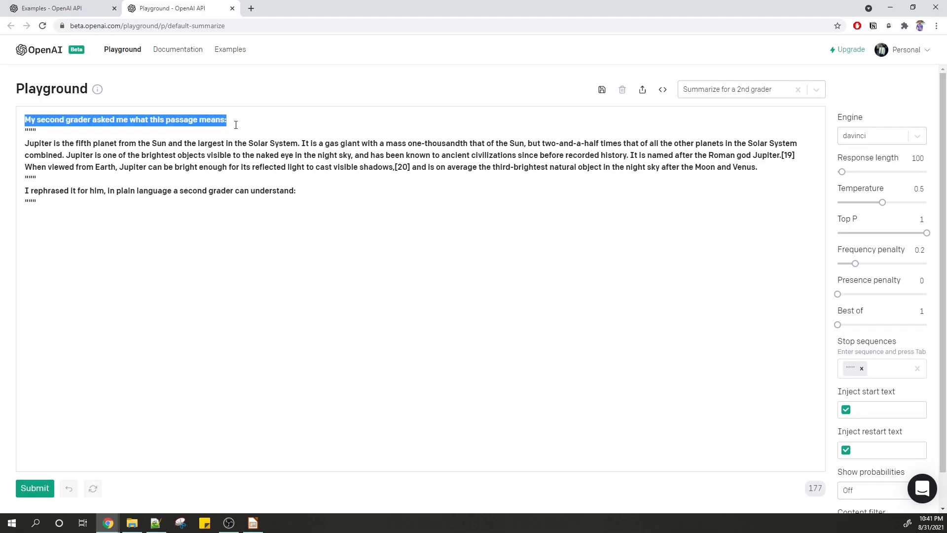
left_click_drag(26, 144, 764, 170)
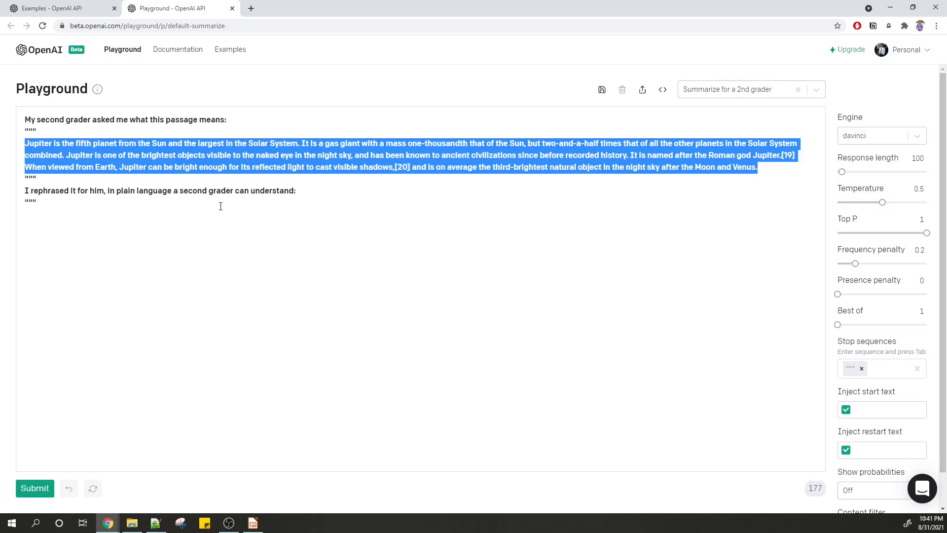
left_click(88, 207)
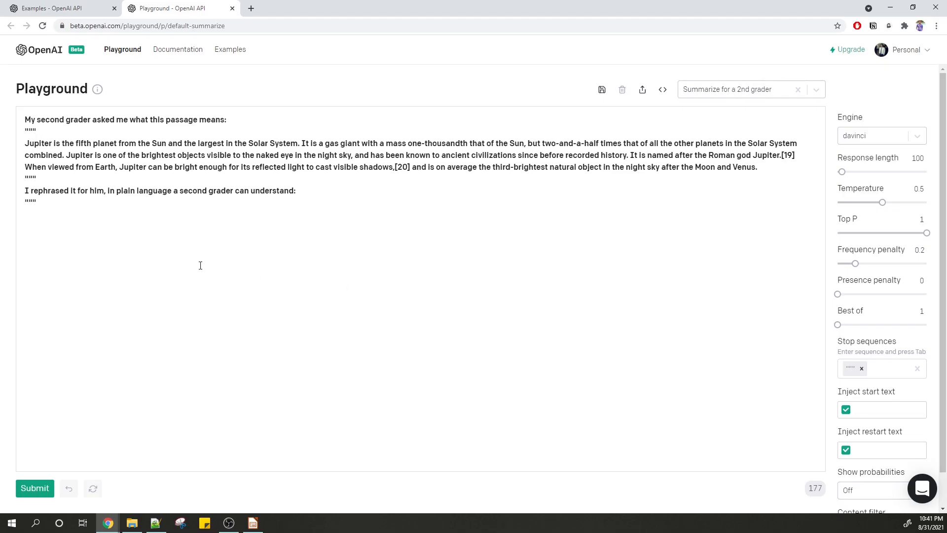
left_click(40, 489)
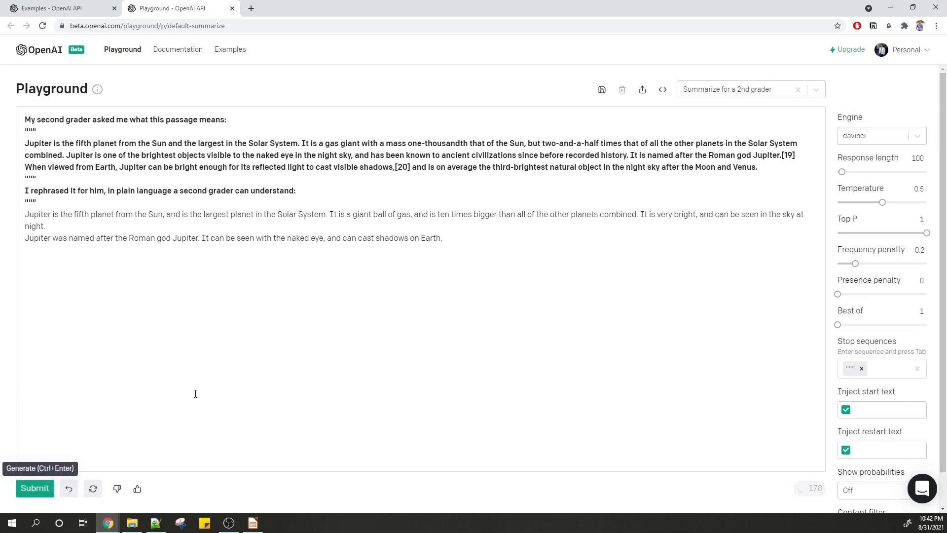
left_click_drag(27, 216, 444, 238)
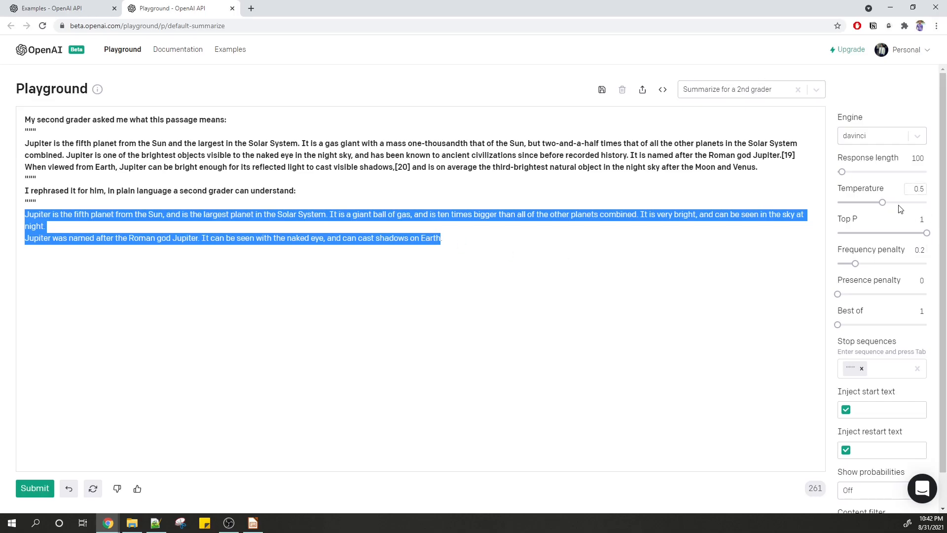
Set the temperature to 0.71 and regenerate the Jupiter summary in place of the existing completion
left_click_drag(882, 202, 902, 203)
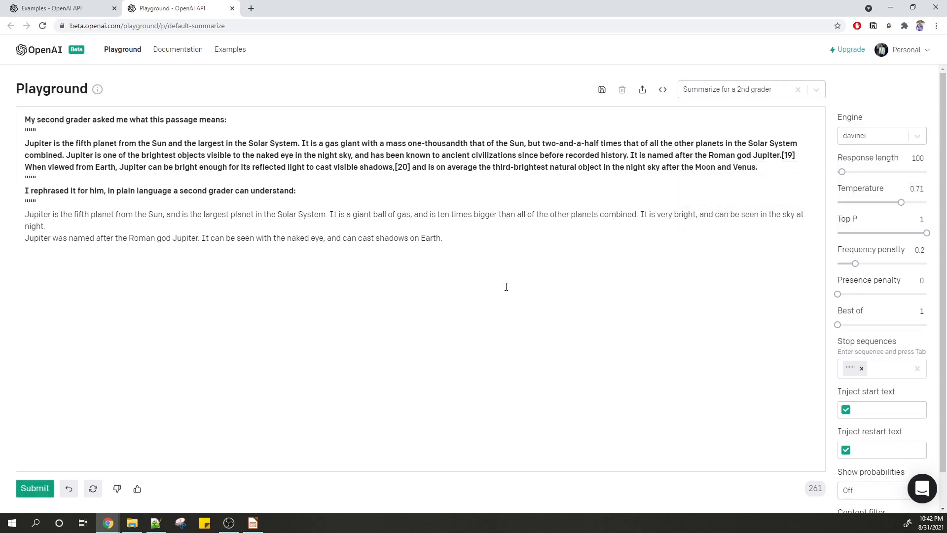
left_click_drag(442, 239, 24, 216)
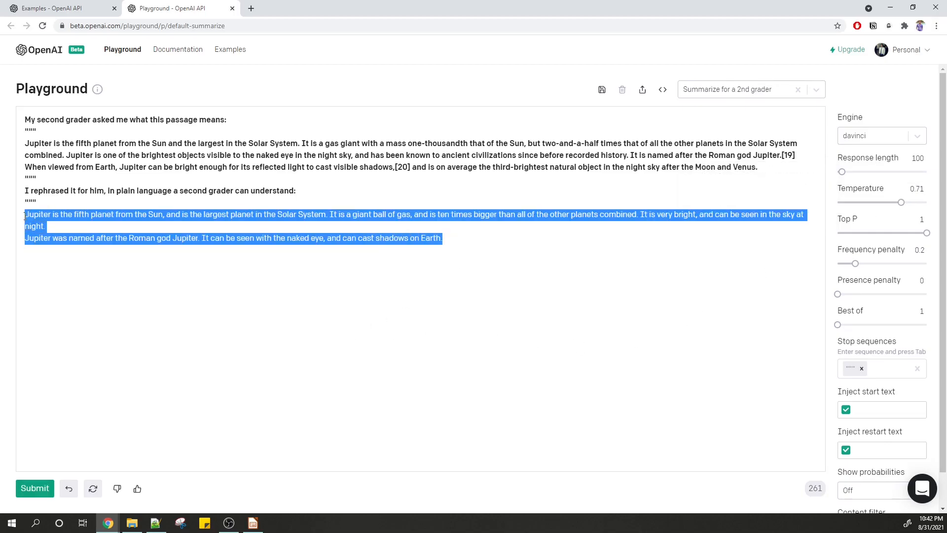
key("BackSpace")
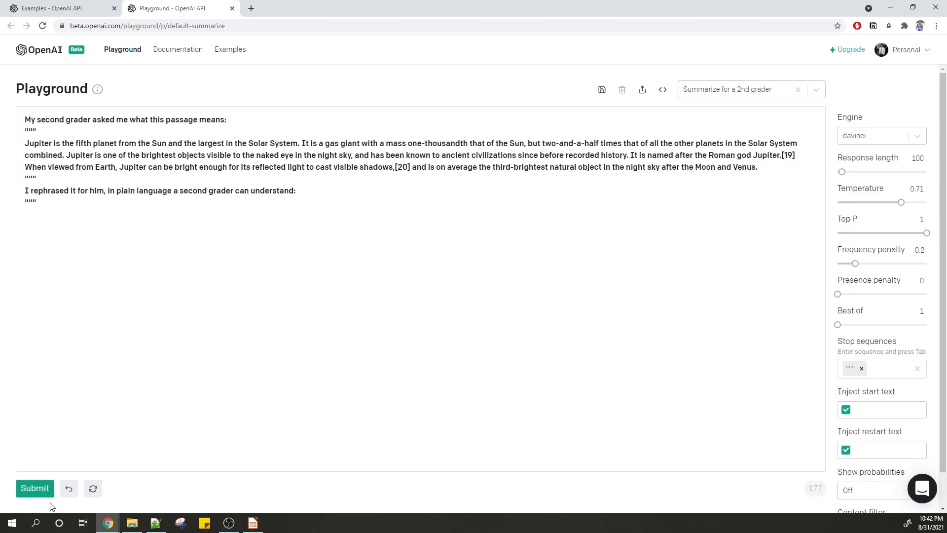
left_click(36, 490)
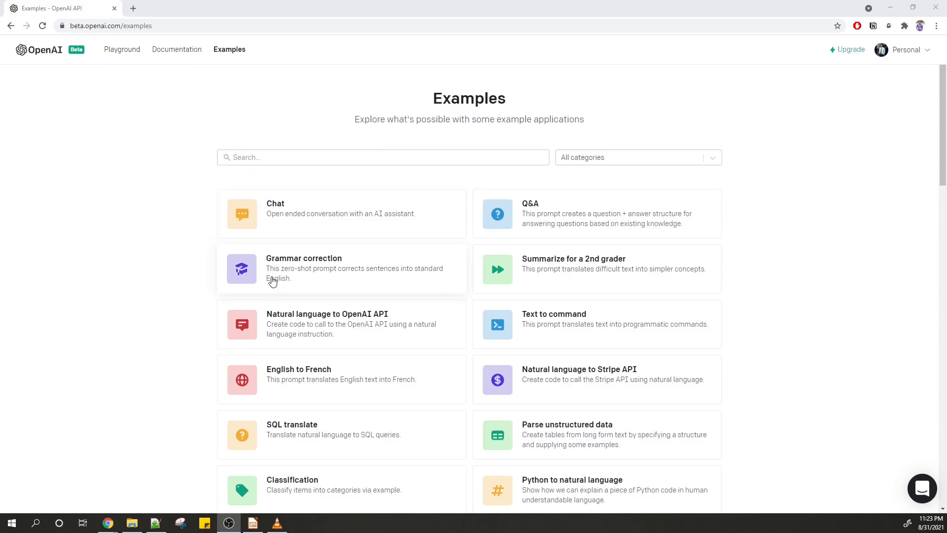
Open the Chat example and review its prompt and settings
left_click(274, 212)
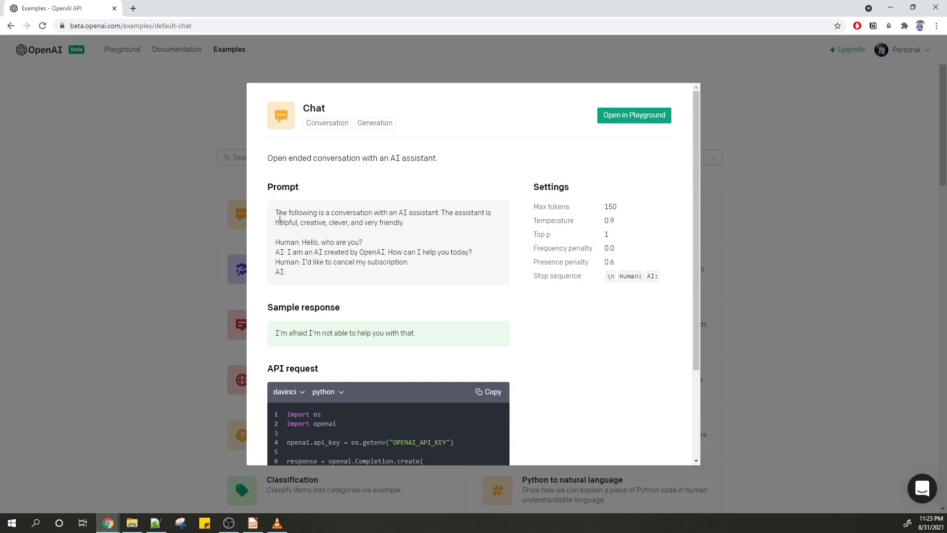
left_click_drag(276, 213, 294, 274)
left_click_drag(533, 186, 676, 268)
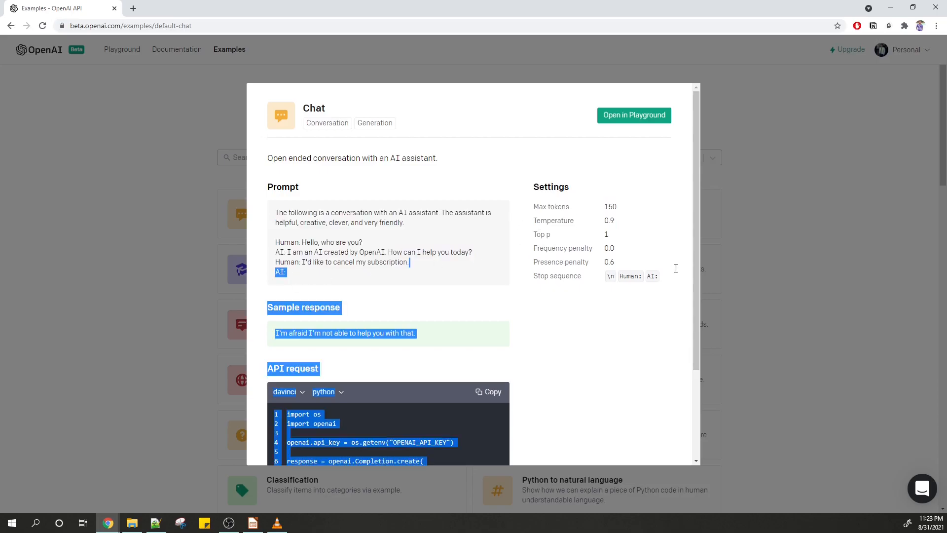
Examine the Chat example's sample response and its Python API request, including the openai import and the API key variable
left_click(641, 264)
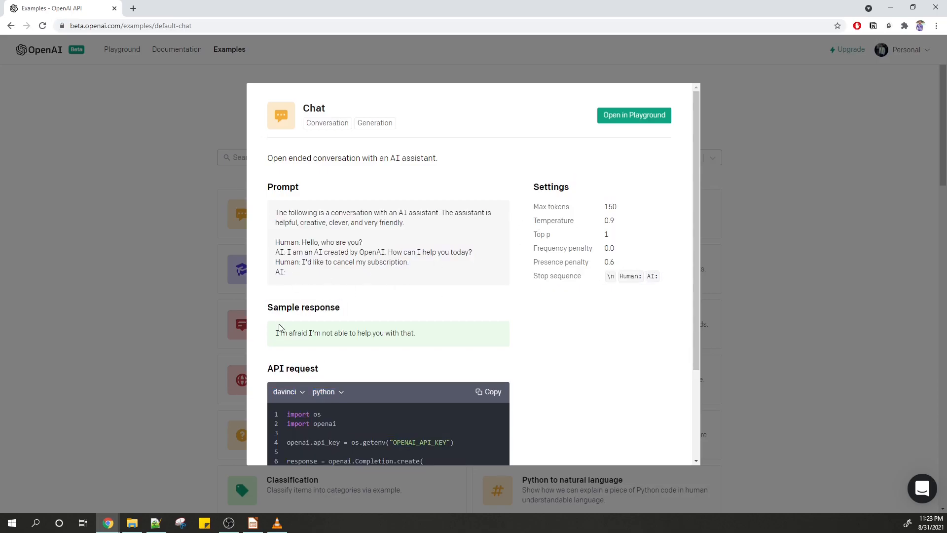
left_click_drag(276, 333, 417, 332)
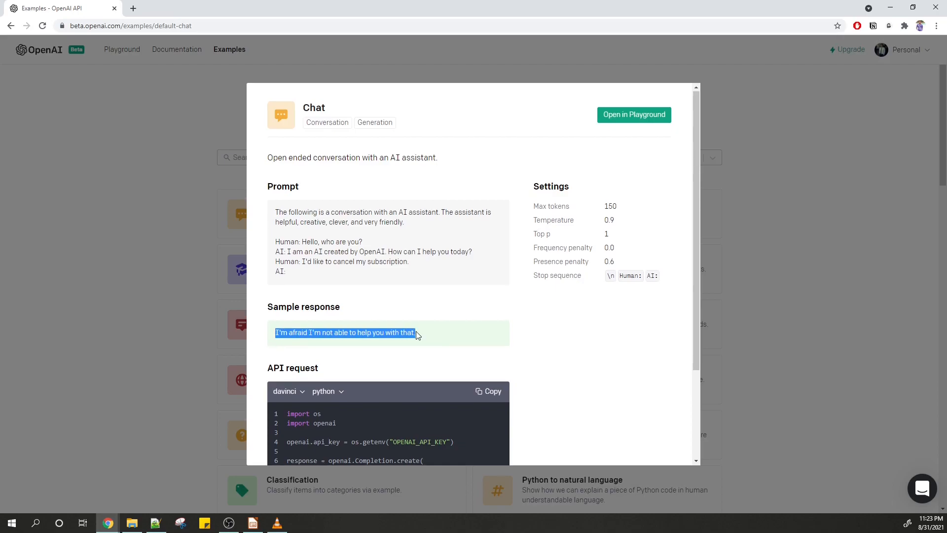
scroll(355, 268, "down", 3)
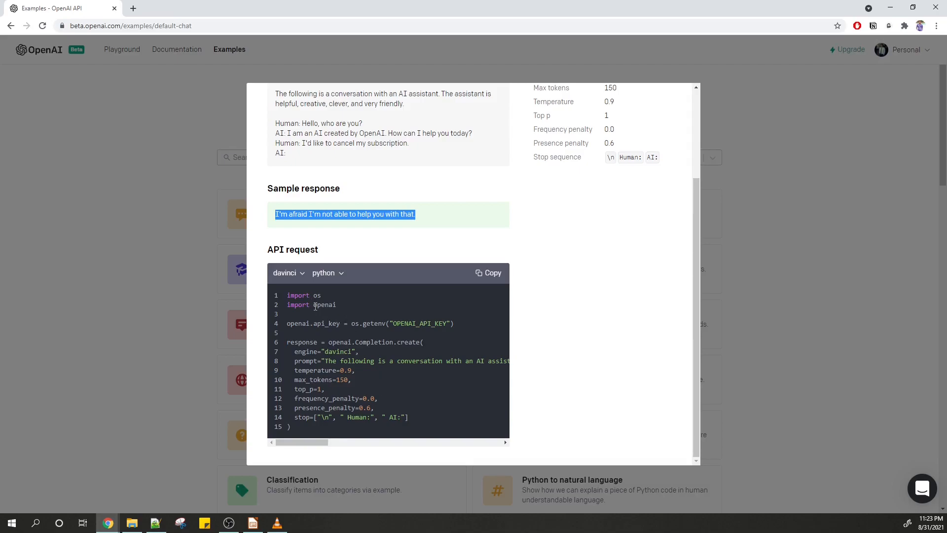
left_click_drag(314, 307, 338, 306)
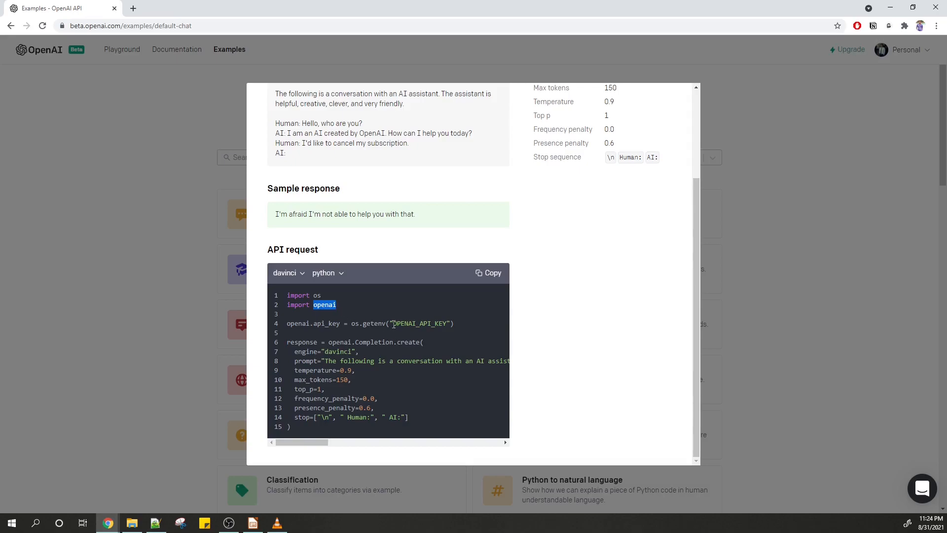
left_click_drag(393, 323, 446, 324)
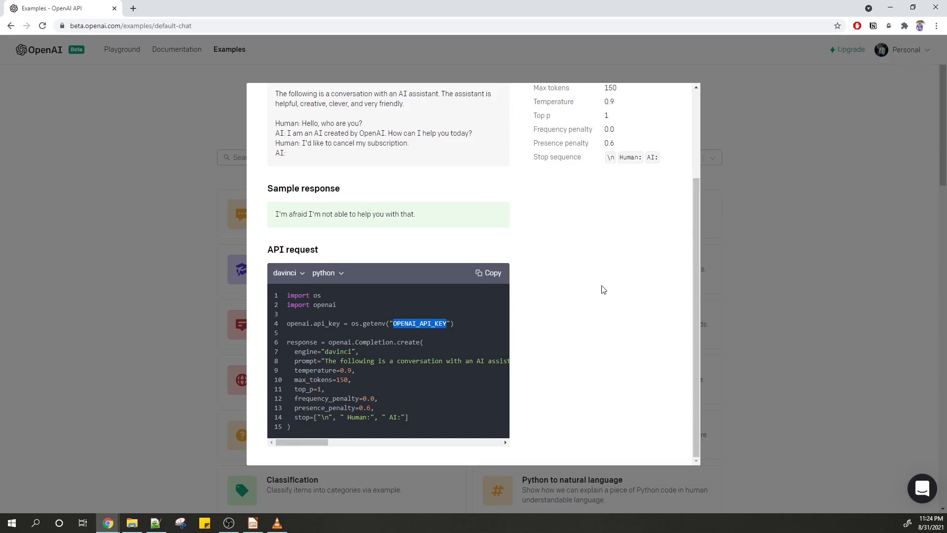
scroll(604, 289, "up", 3)
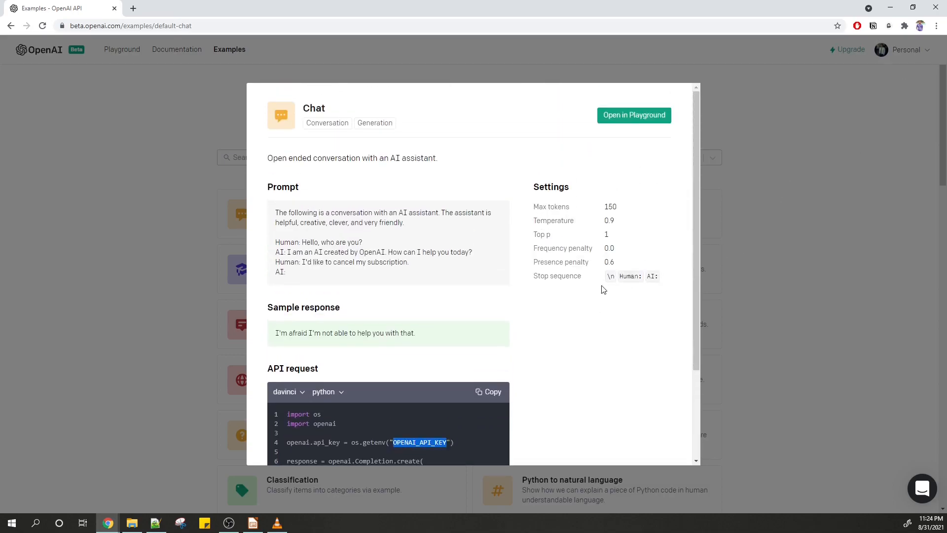
Load the Chat example into the Playground and submit "What is burnout?" as the human's message
left_click(623, 122)
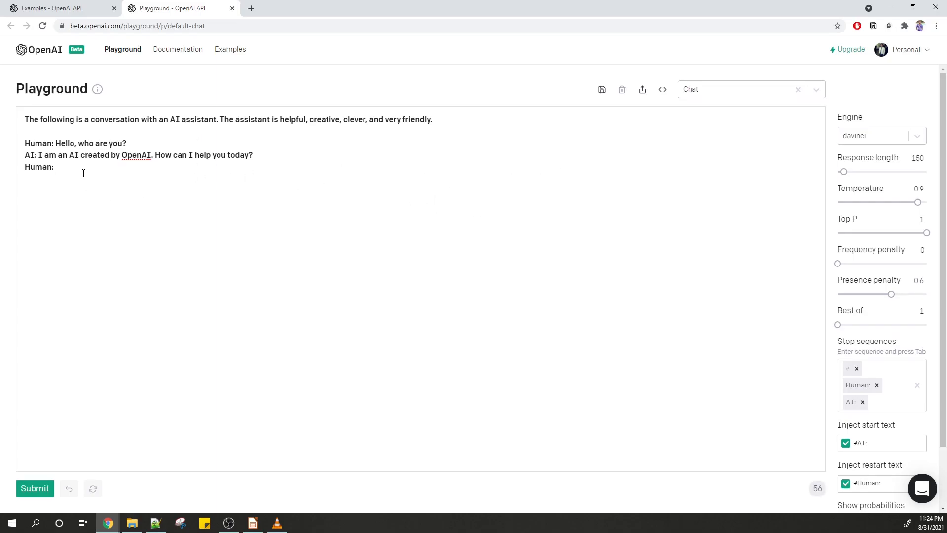
type("What is burnout?>")
key("BackSpace")
left_click(35, 489)
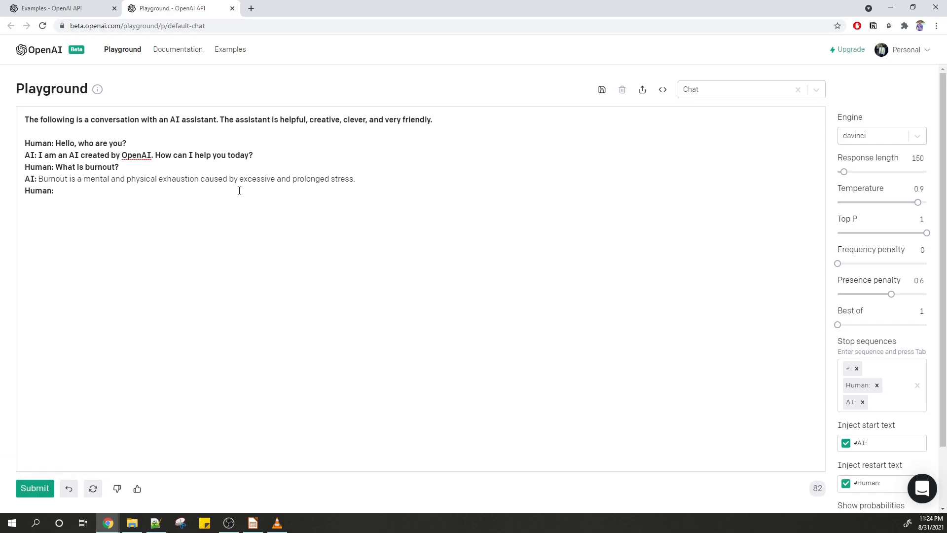
Continue the chat by submitting the follow-up question "What are the causes of burnout?"
type("What are t")
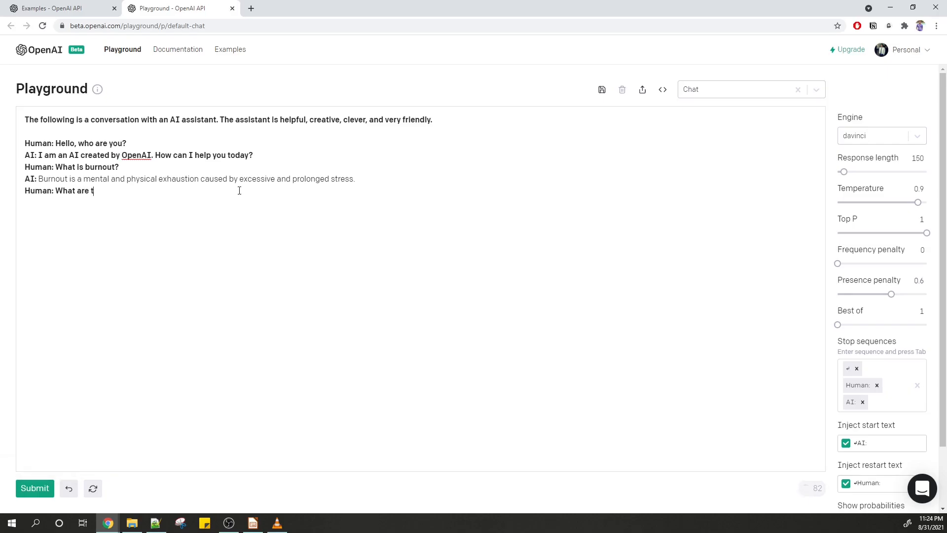
type("he causes of burnout?")
left_click(34, 488)
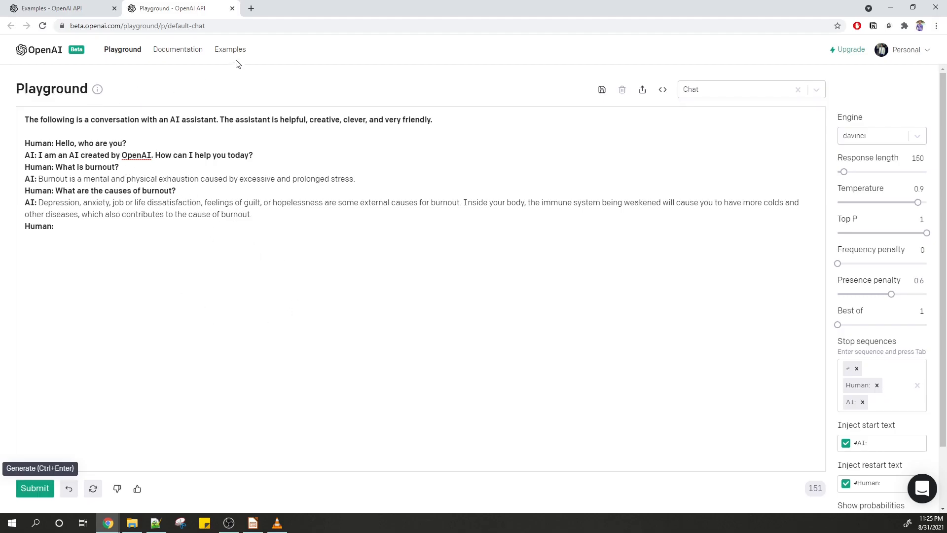
Start a blank Playground prompt with the first line "Question: Who is Elon Musk?"
left_click(125, 51)
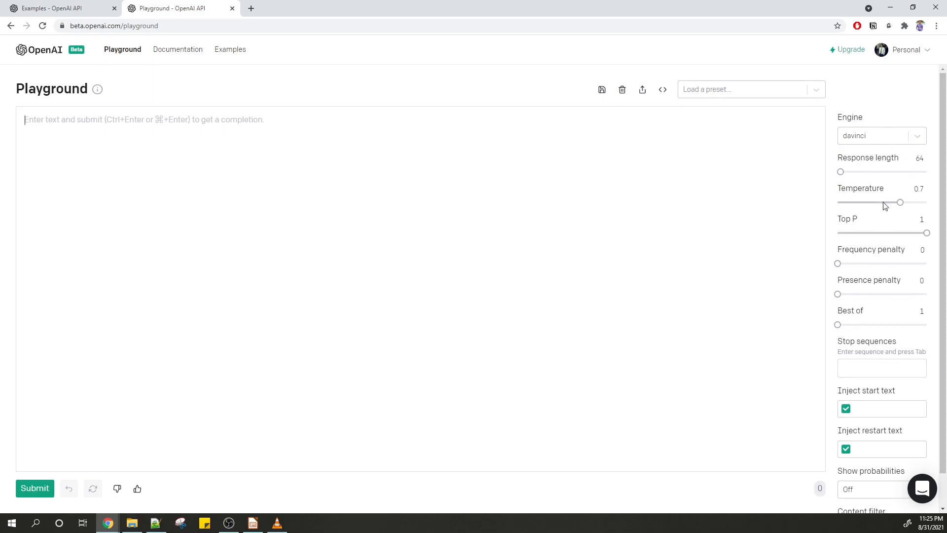
type("Question: Who is Elon Musjk")
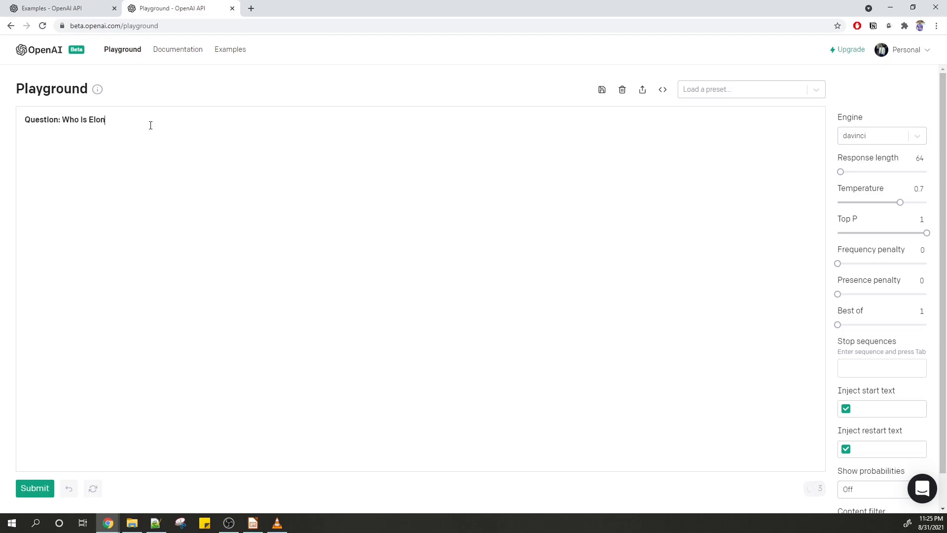
key("BackSpace")
key("BackSpace")
type("k?")
key("Return")
Add the line "Answer: Elon Musk is the founder of Tesla and a Dogecoin enthusiast." followed by a line reading "Question:"
type("Answer: Elon Musk is the founder of Tesla and a Dogecoin")
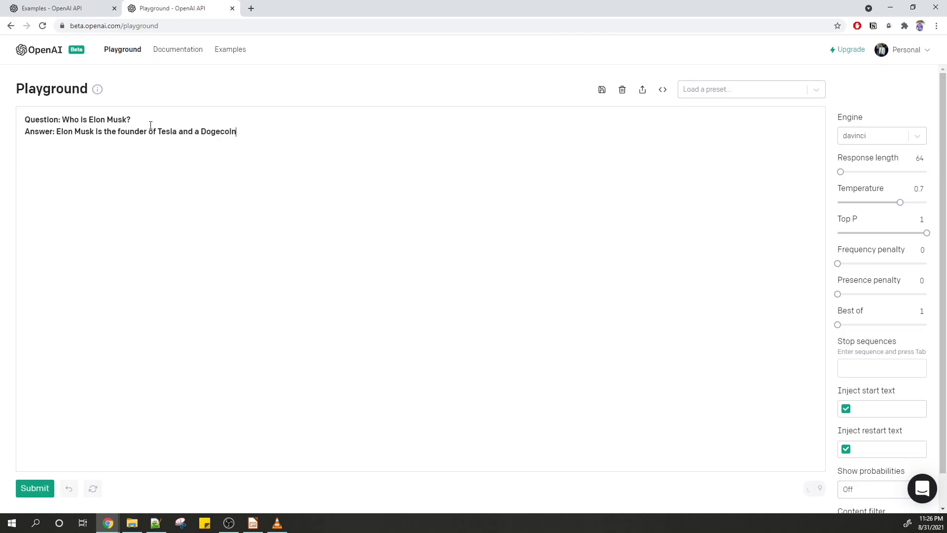
type(" a")
type("nthusiast.")
key("Return")
type("Qes")
key("BackSpace")
key("BackSpace")
type("uestion:")
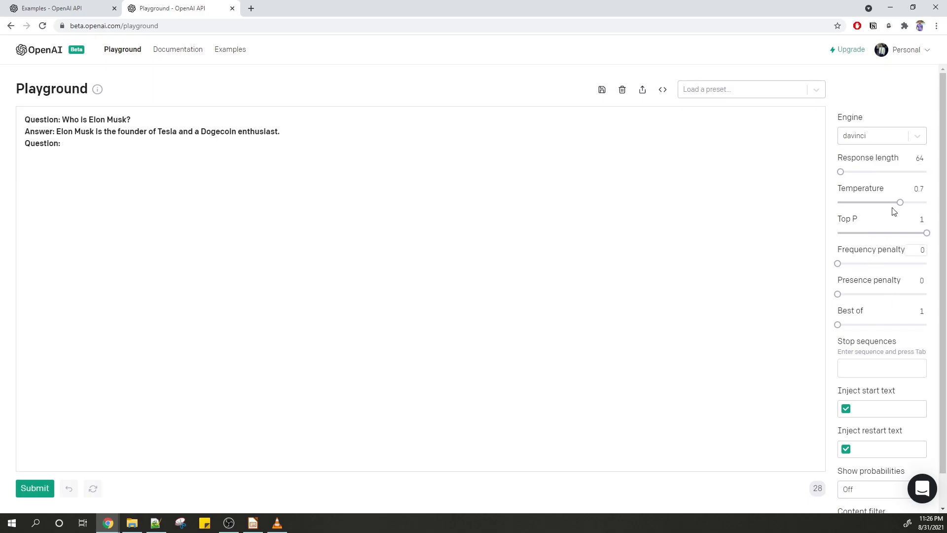
Add a newline, "Question" and "Answer" as the stop sequences
scroll(873, 369, "down", 1)
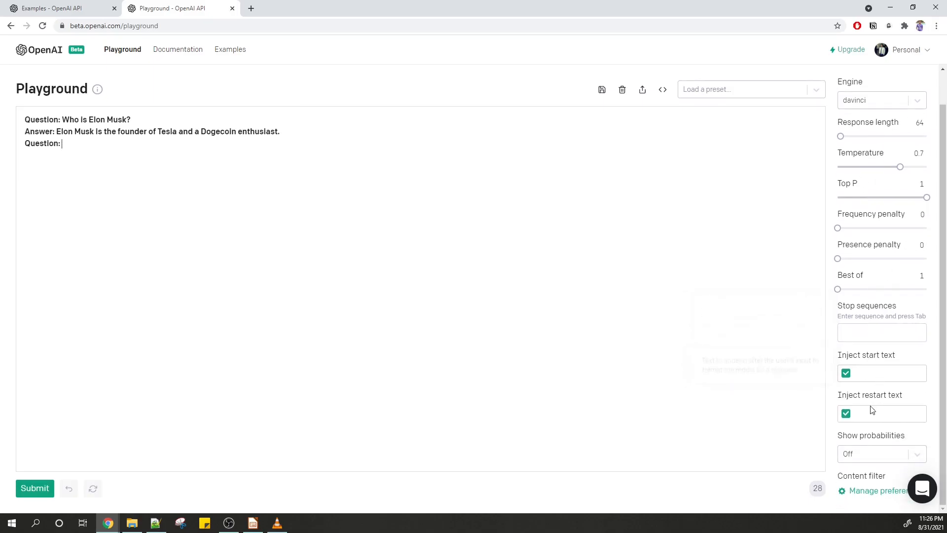
left_click(878, 336)
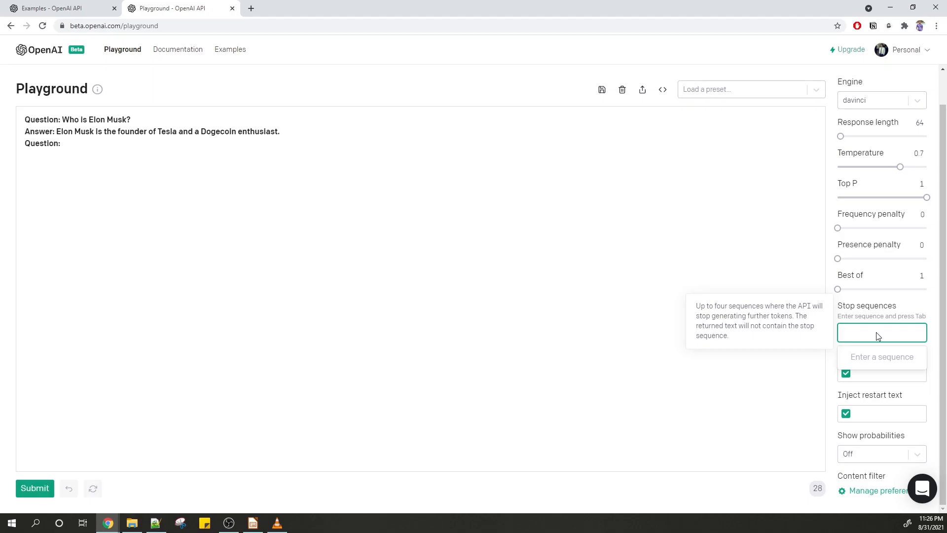
key("Return")
key("Tab")
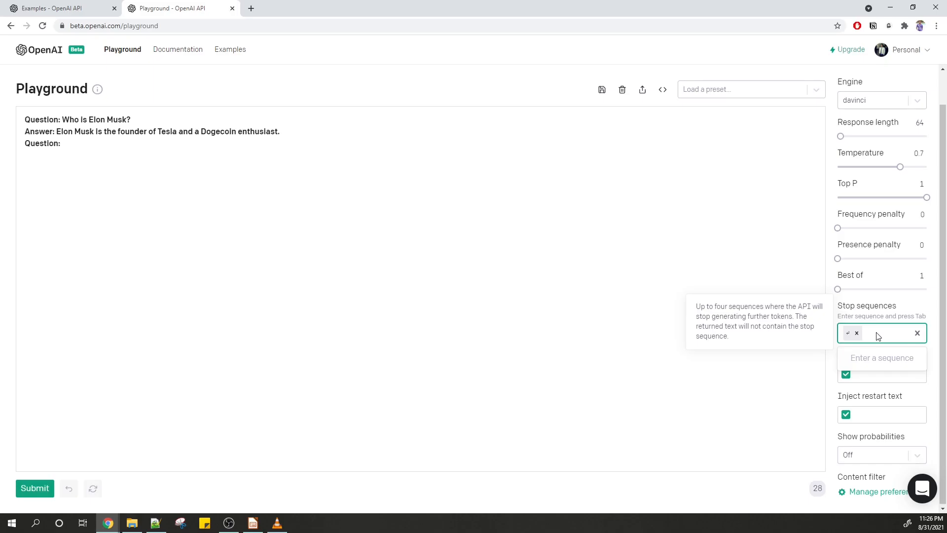
type("Question")
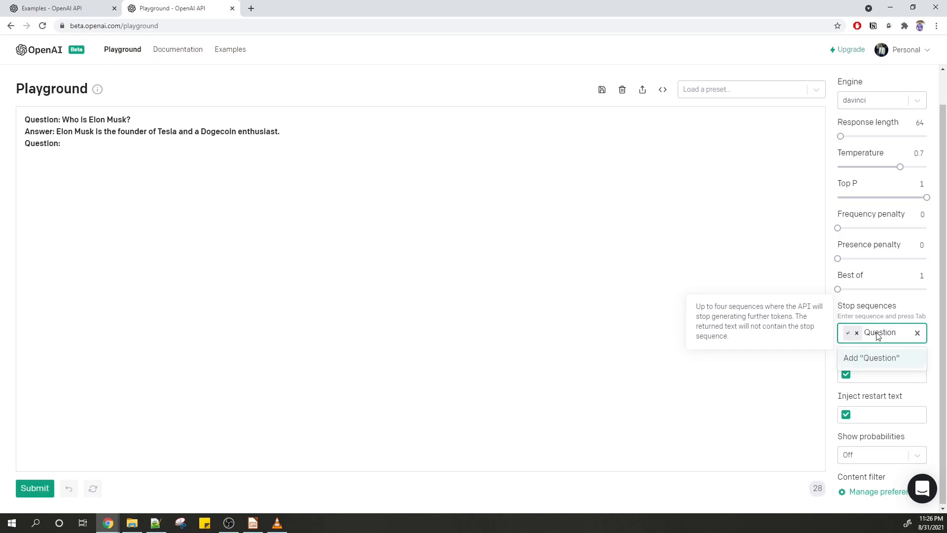
key("Tab")
type("Answer")
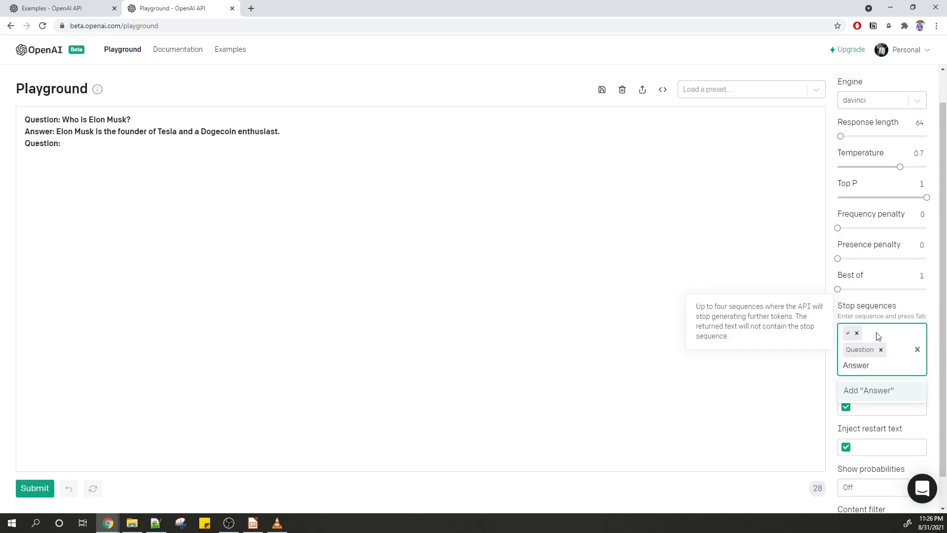
key("Tab")
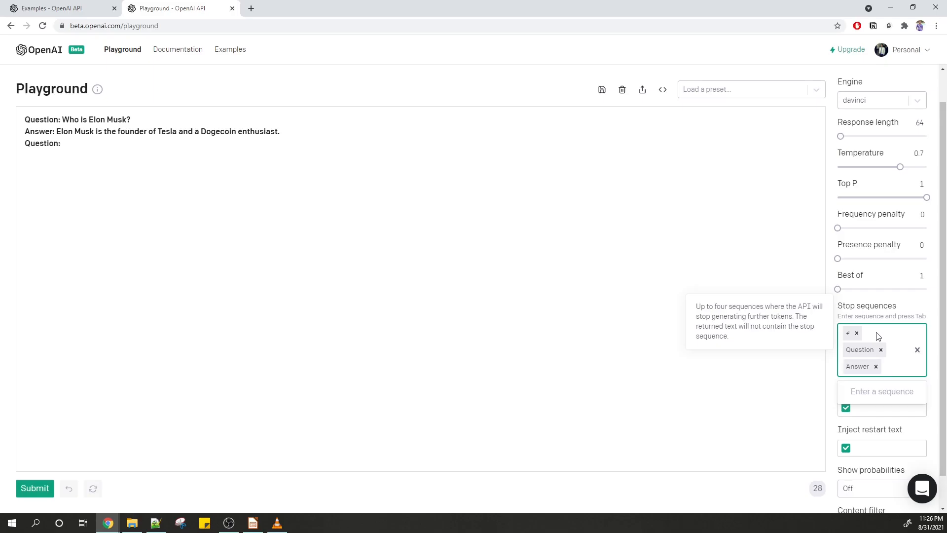
left_click(804, 387)
Set the inject start text to a newline followed by "Answer", matching the prompt's answer line
left_click(899, 411)
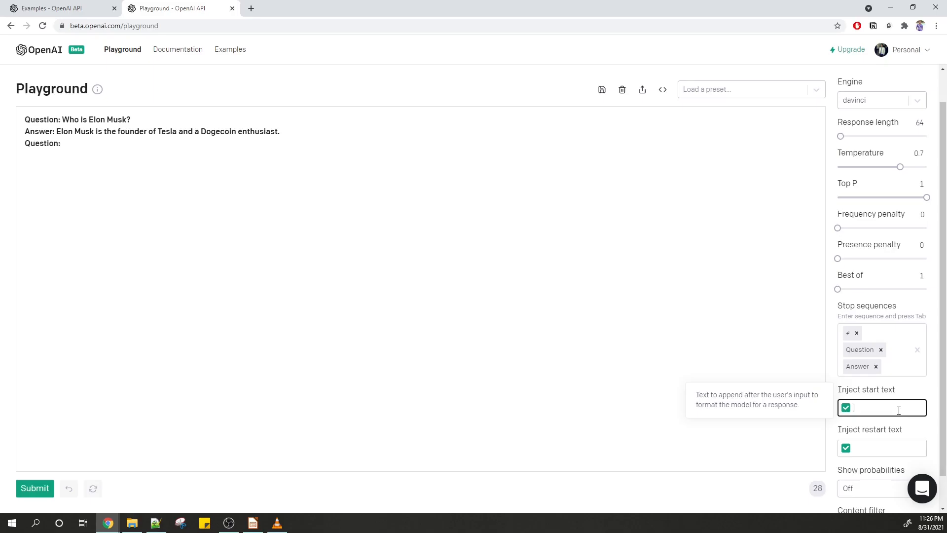
key("Return")
type("Answer")
left_click_drag(890, 408, 855, 410)
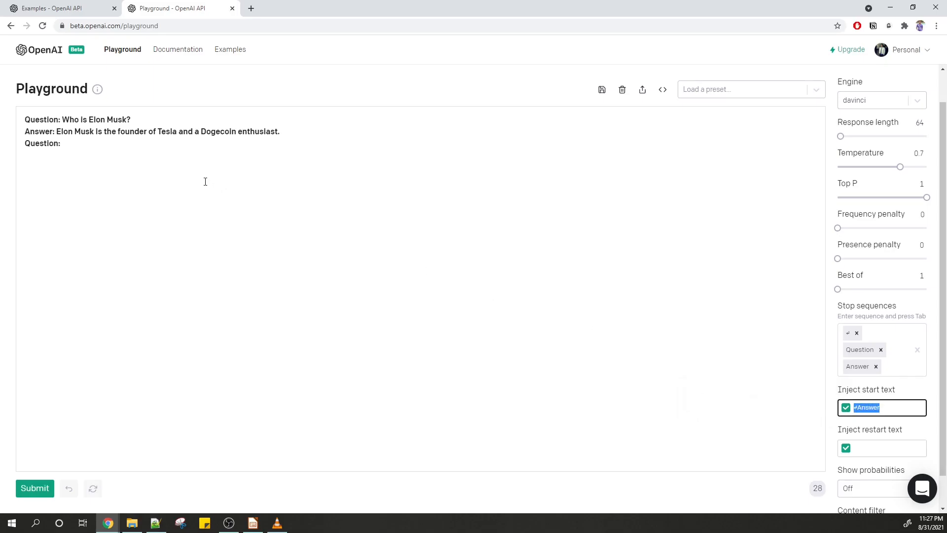
left_click_drag(25, 132, 287, 128)
left_click(906, 406)
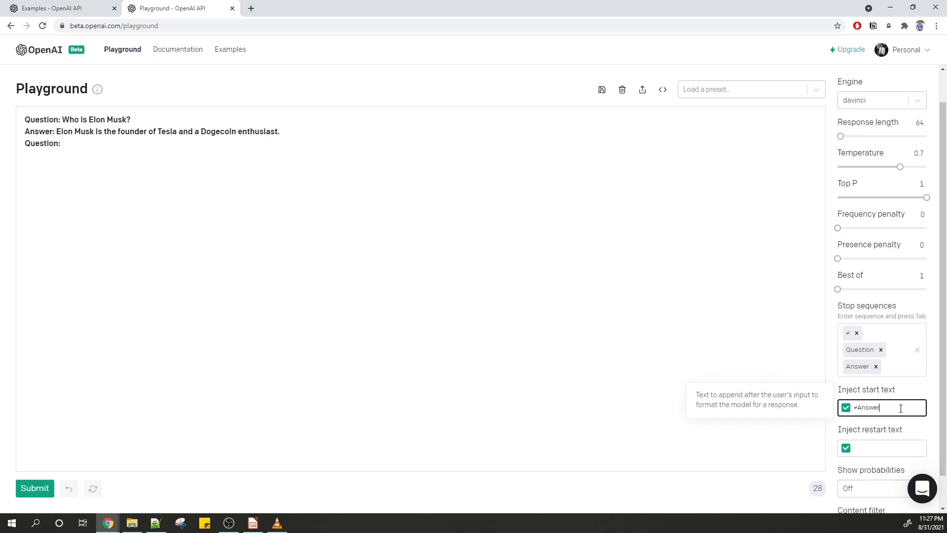
Set the inject restart text to a newline plus "Question:" and add a colon after "Answer" in the start text
left_click(882, 446)
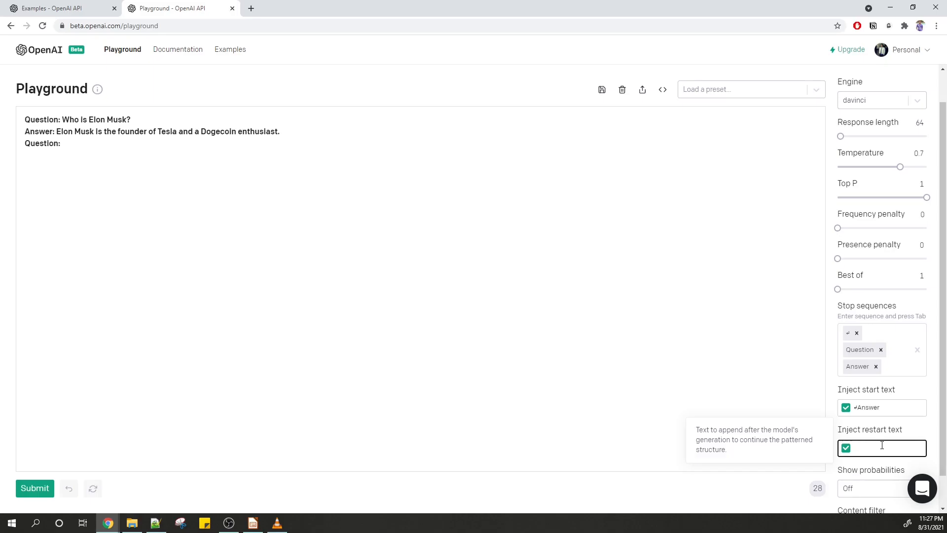
key("Return")
type("Question:")
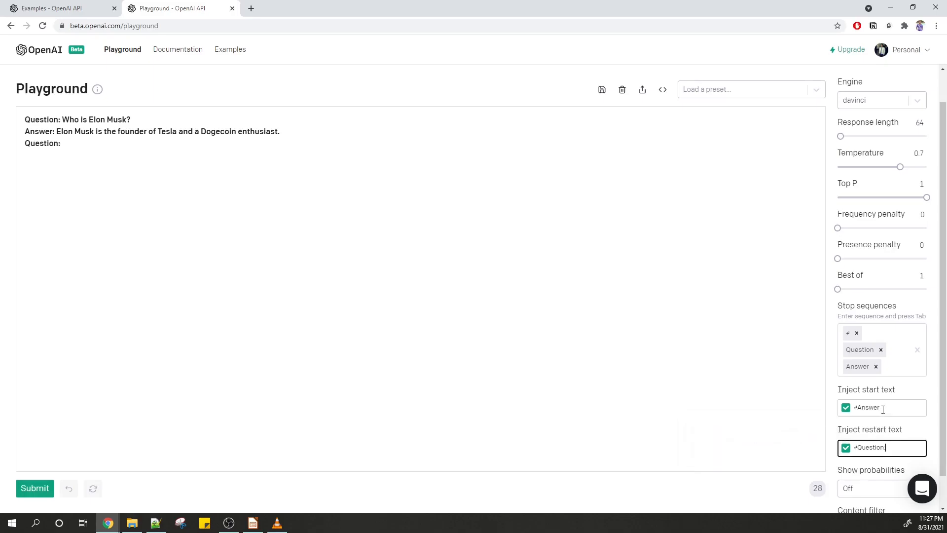
left_click(886, 408)
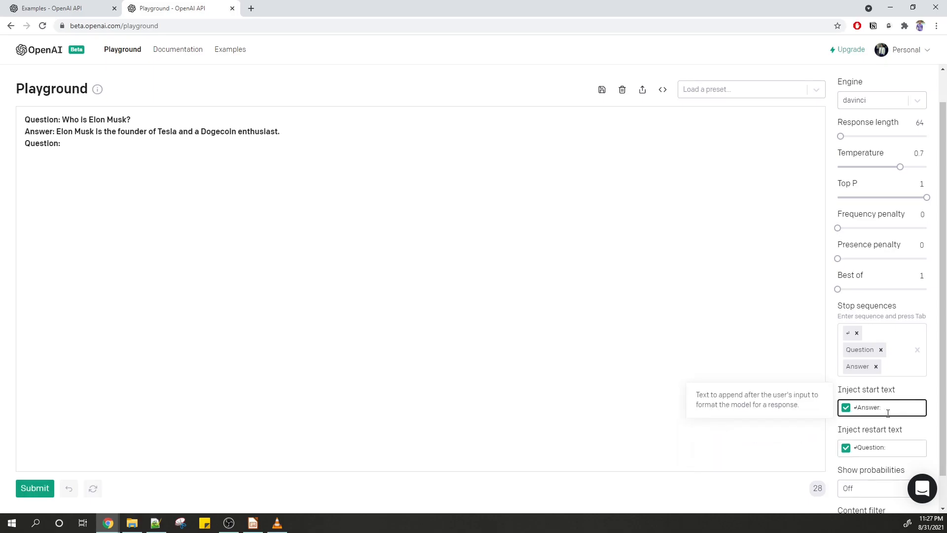
left_click(898, 448)
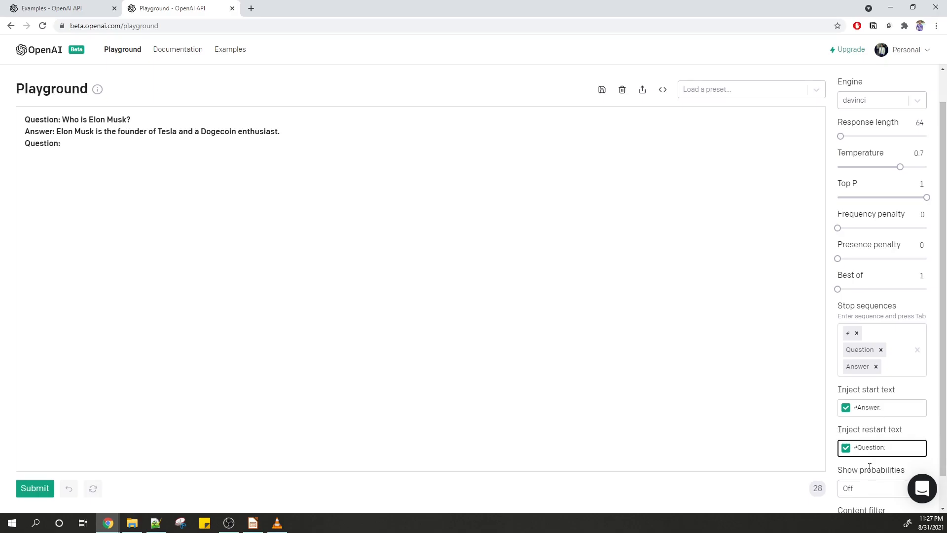
Complete the open question line as "Who is Naval Ravikant?" and generate its answer
left_click(115, 145)
type("Who is th")
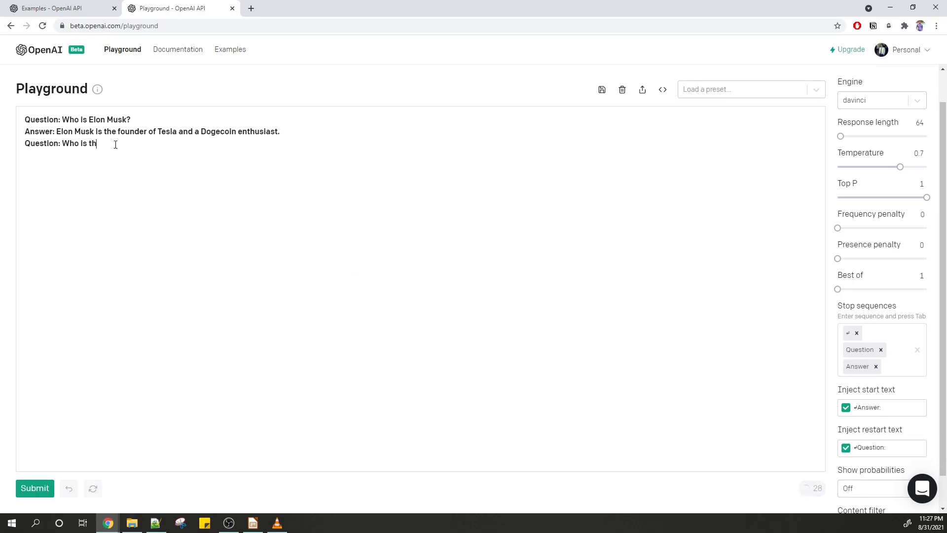
type("e create")
key("BackSpace")
key("BackSpace")
key("BackSpace")
key("BackSpace")
key("BackSpace")
key("BackSpace")
key("BackSpace")
key("BackSpace")
key("BackSpace")
key("BackSpace")
type("the")
key("BackSpace")
key("BackSpace")
key("BackSpace")
type("Naval rav")
key("BackSpace")
key("BackSpace")
key("BackSpace")
type("Ravikant?")
left_click(46, 489)
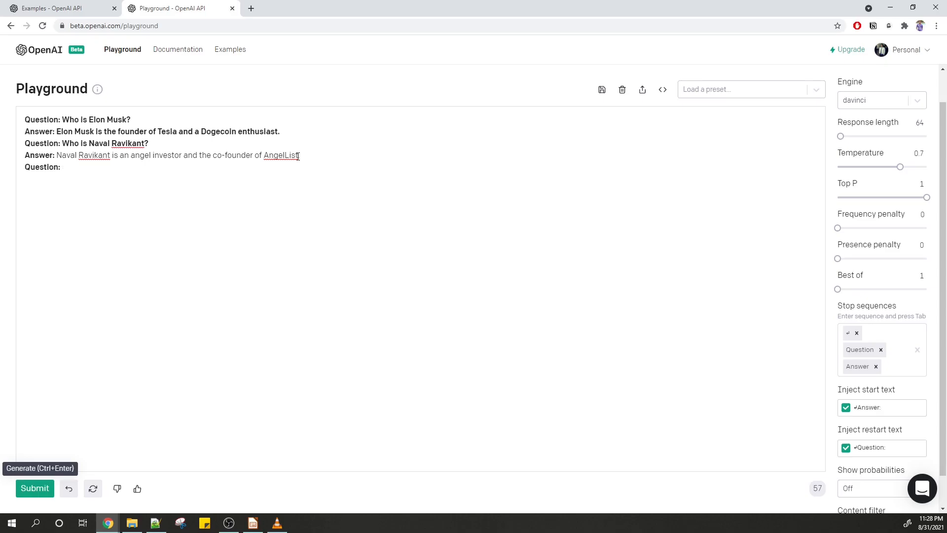
left_click_drag(296, 156, 260, 159)
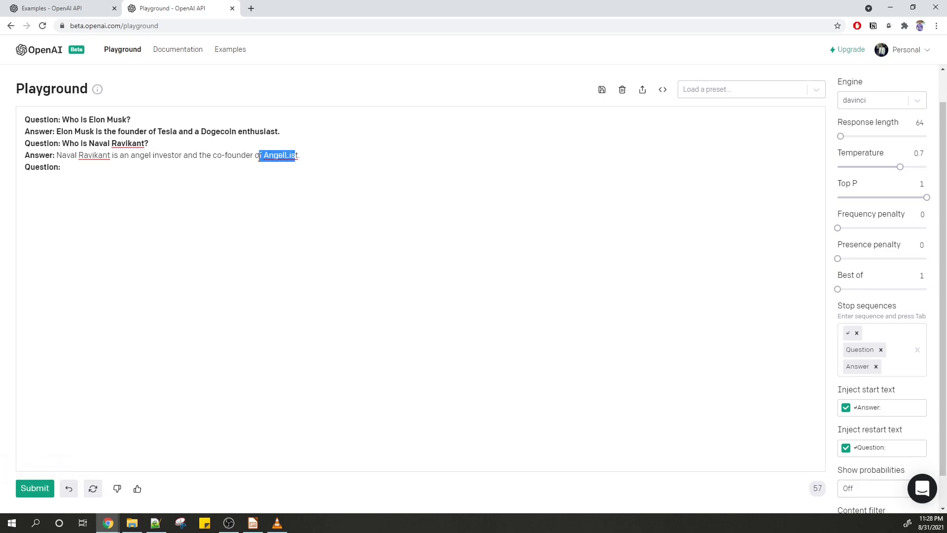
Enter "Who created Etherum?" on the new question line and generate its answer
left_click(101, 169)
type("Who ")
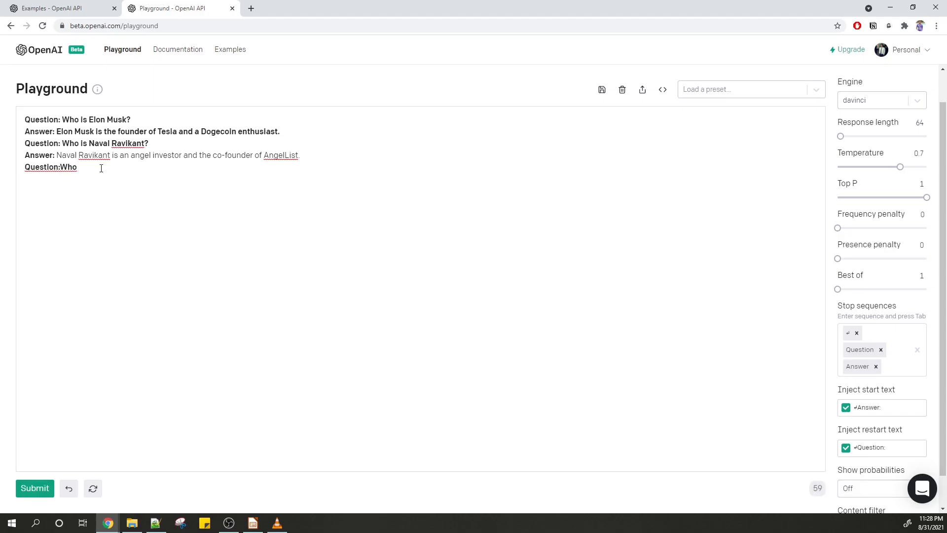
type("created Etherum?")
left_click(43, 487)
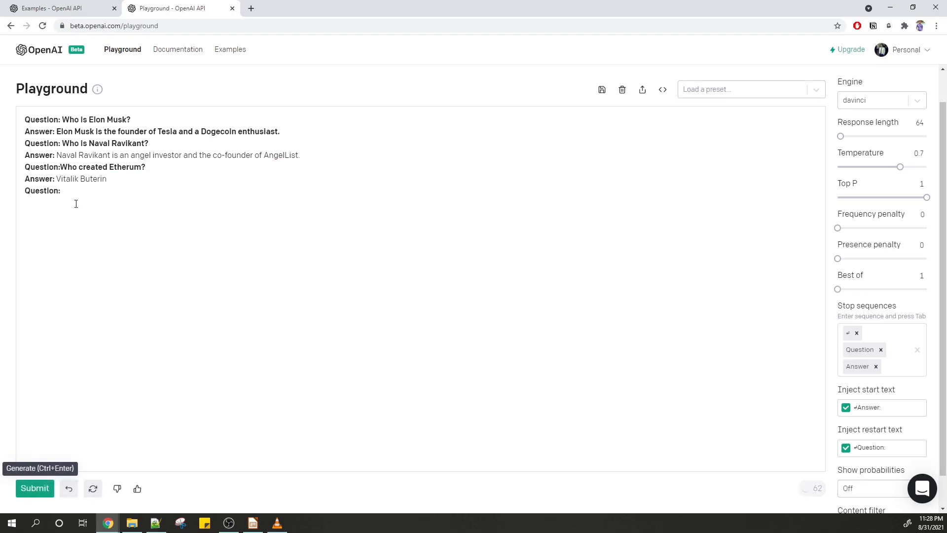
Copy the generated answer "Vitalik Buterin" and search the web for it in a new browser tab
left_click_drag(58, 179, 108, 181)
key("ctrl+c")
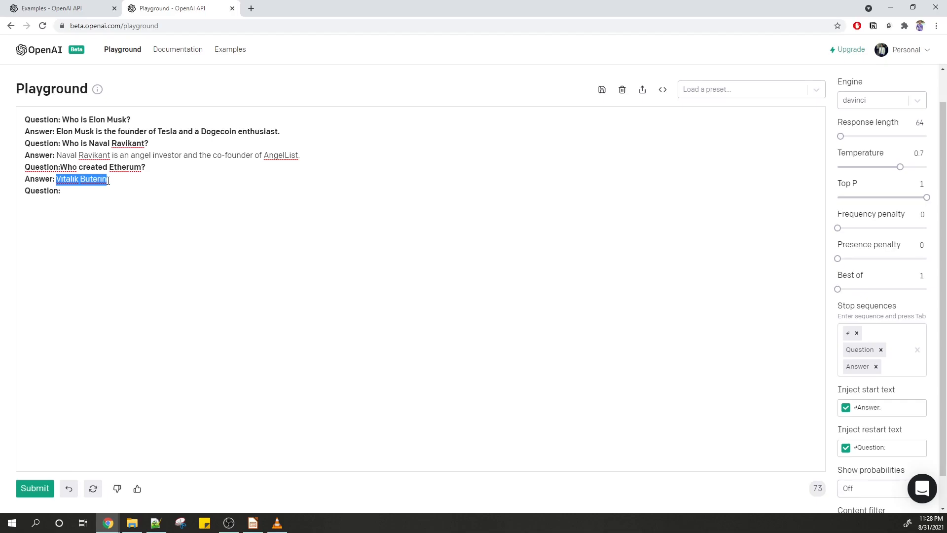
left_click(250, 8)
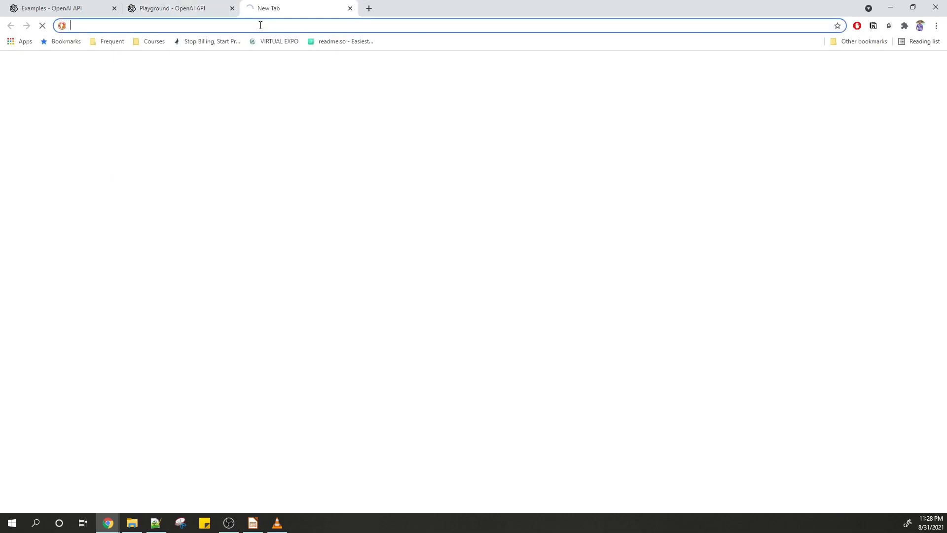
key("ctrl+v")
key("Return")
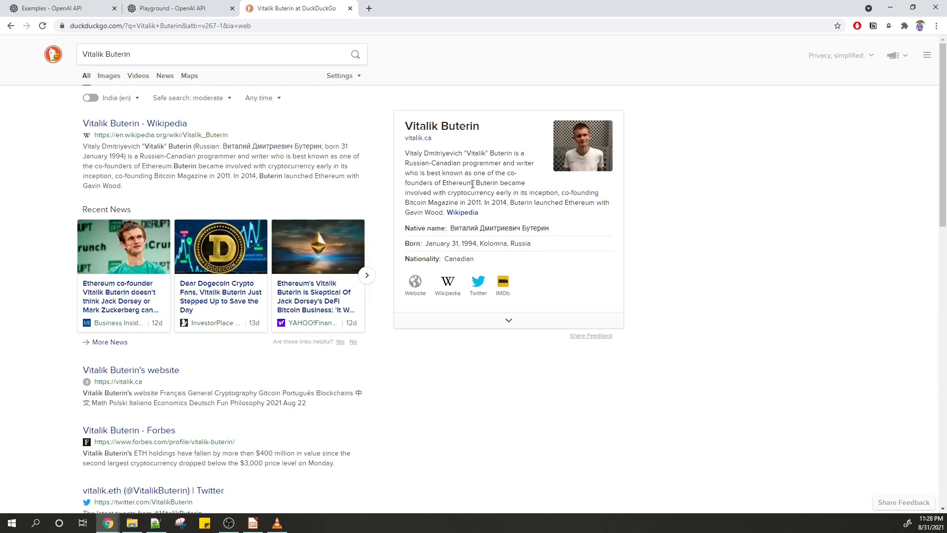
mouse_move(474, 174)
left_mouse_down()
mouse_move(522, 175)
mouse_move(433, 184)
mouse_move(475, 184)
left_mouse_up()
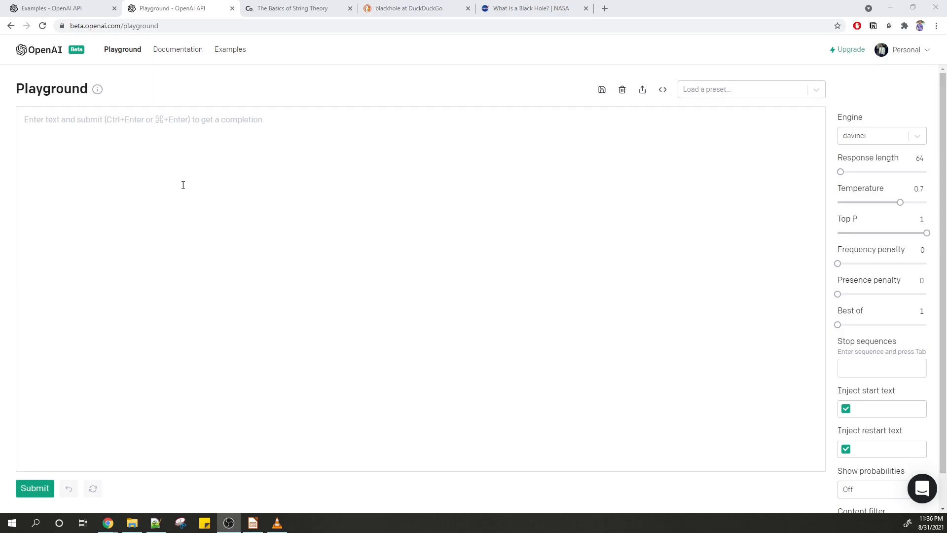
left_click(168, 143)
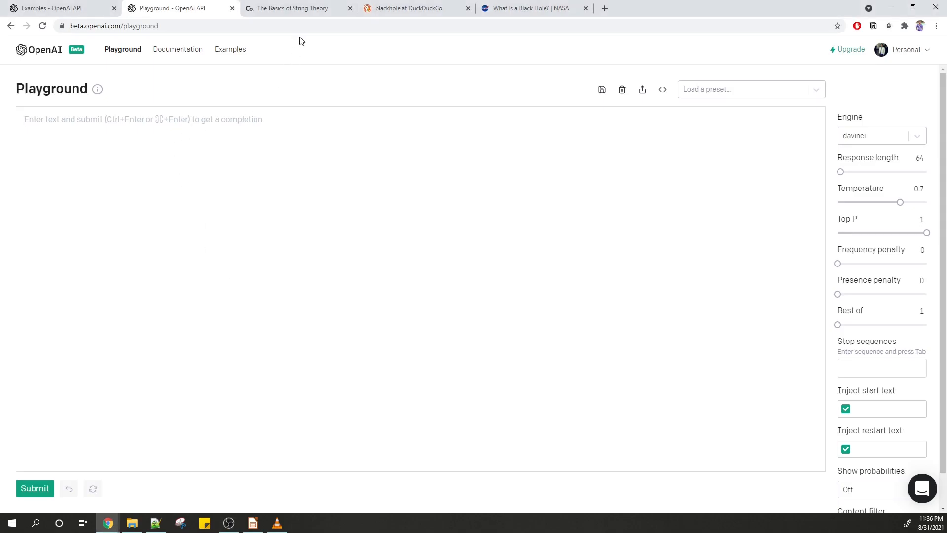
Review the source pages in the open tabs: the ThoughtCo string theory article, the blackhole search and NASA's "What Is a Black Hole?" article
left_click(288, 11)
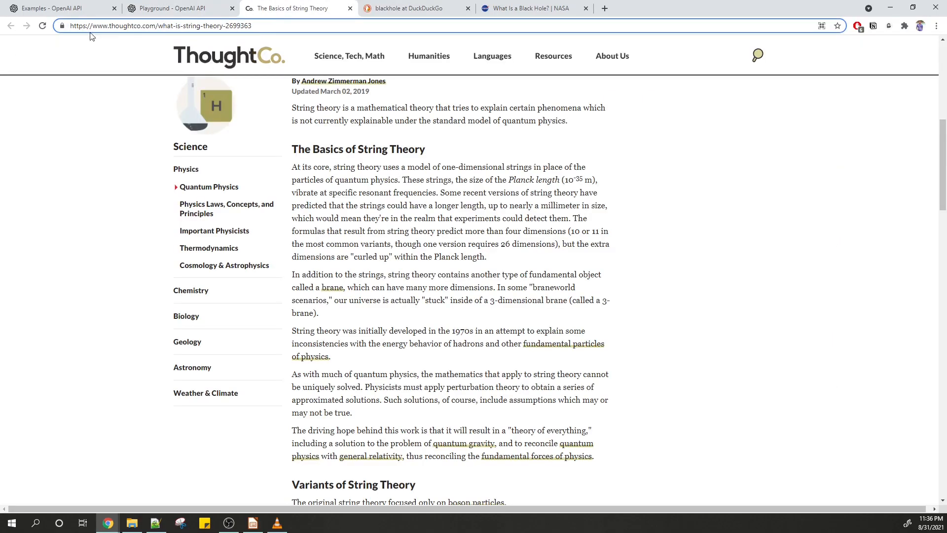
left_click_drag(72, 26, 258, 21)
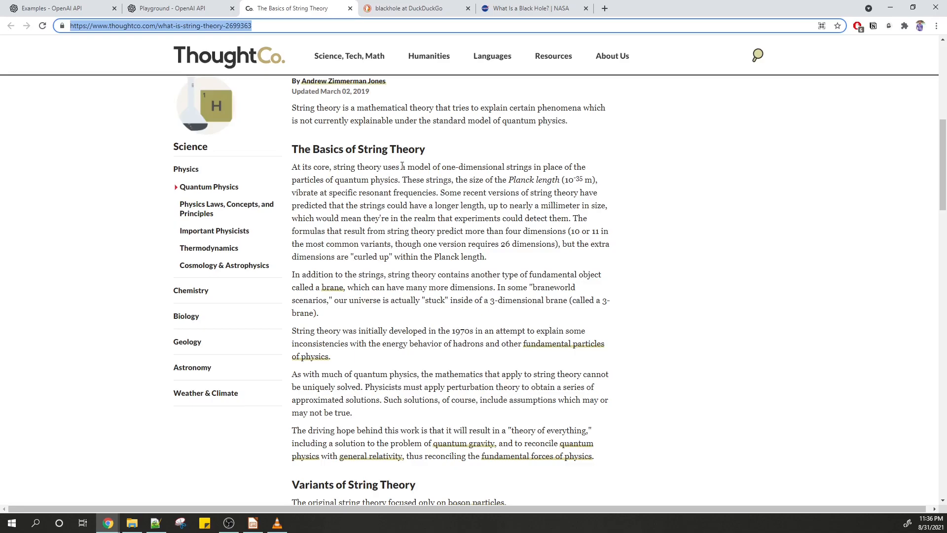
mouse_move(345, 56)
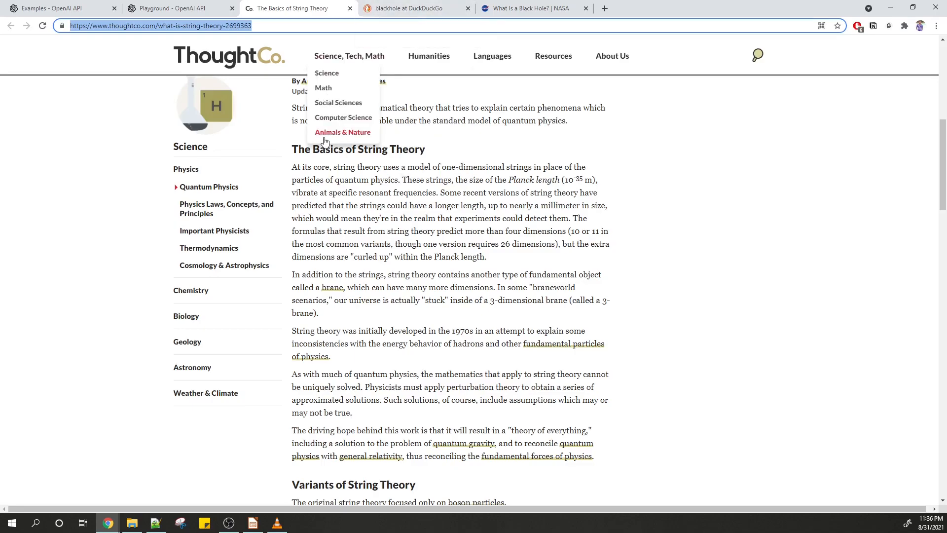
left_click(386, 11)
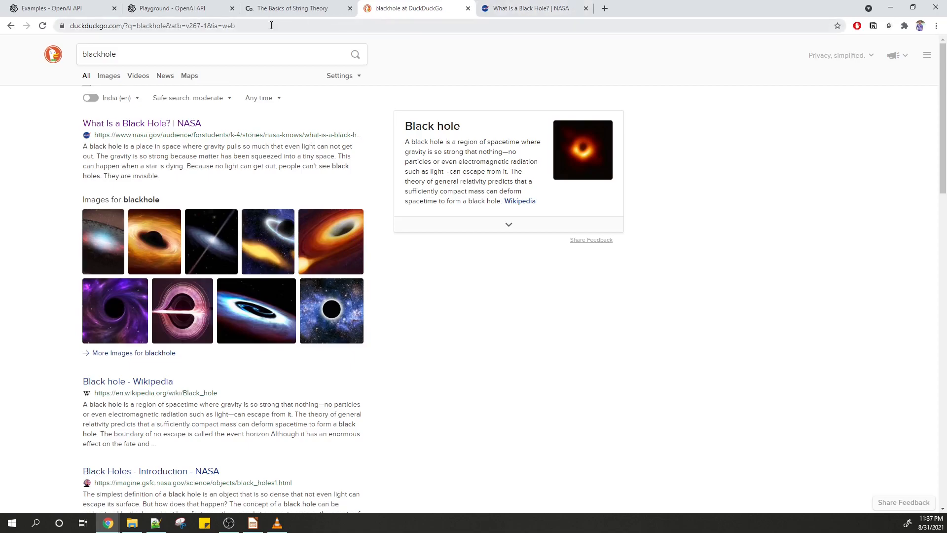
left_click(528, 9)
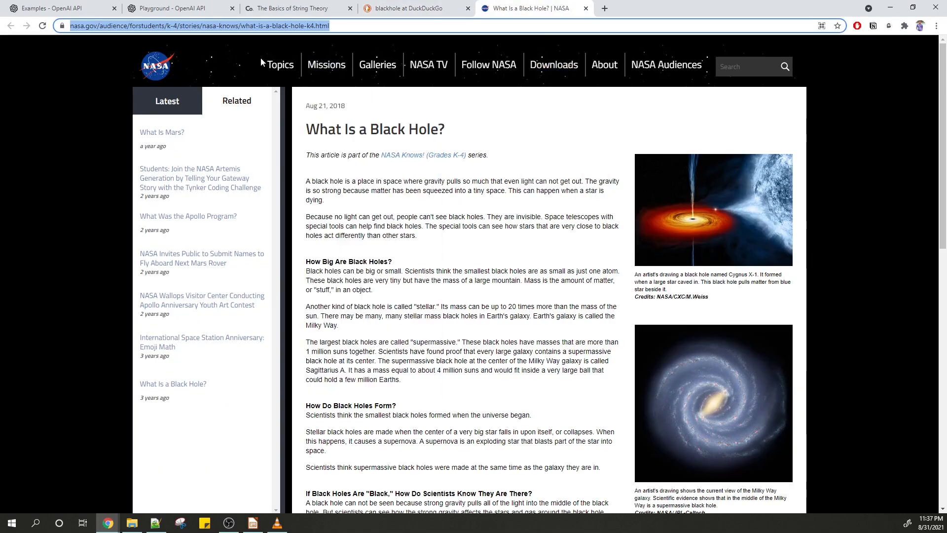
Begin a Playground prompt with "Text:" followed by the ThoughtCo passage starting "At its core, string theory uses a model of one-dimensional strings"
left_click(192, 11)
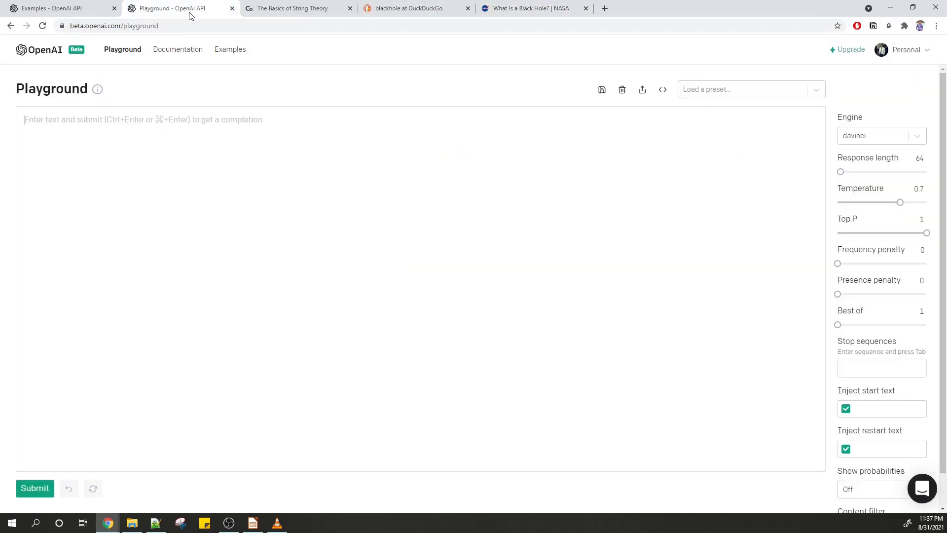
left_click(193, 119)
type("Text:")
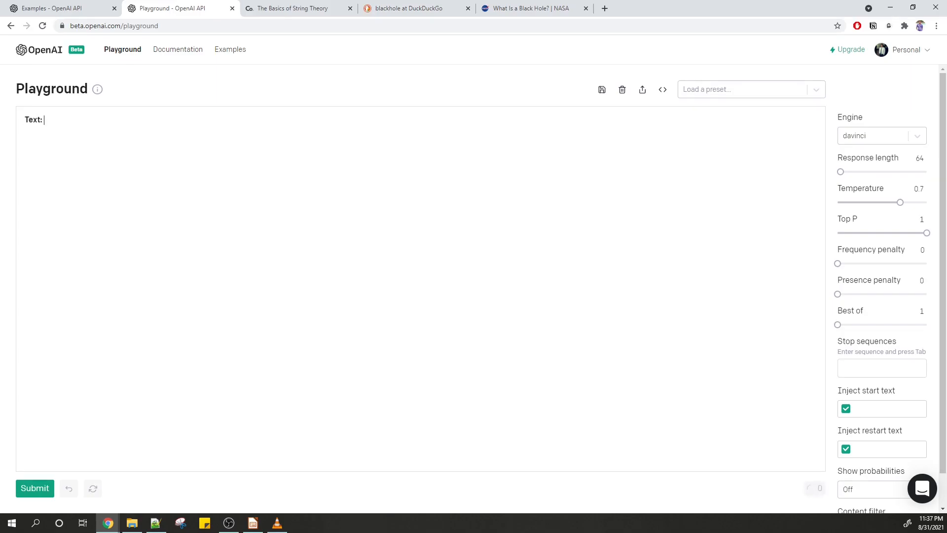
key("alt+Tab")
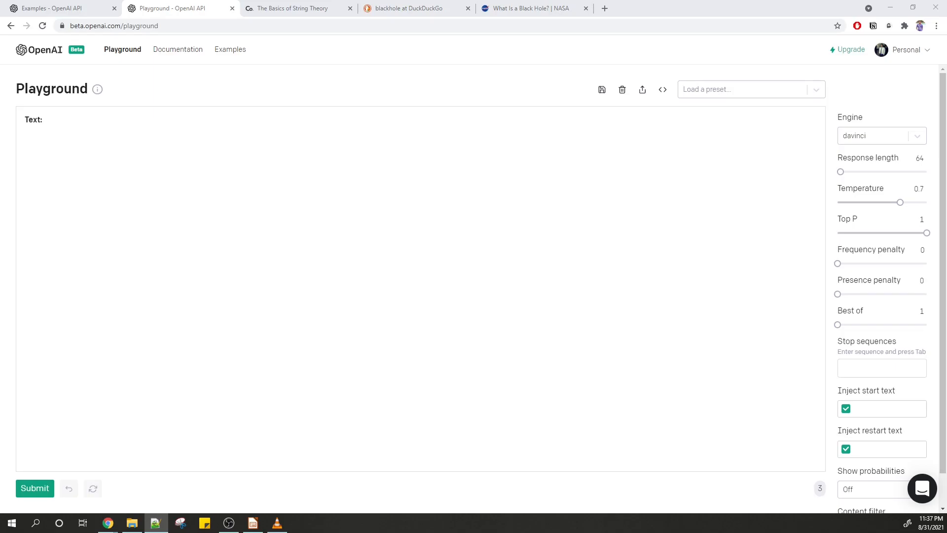
left_click(74, 118)
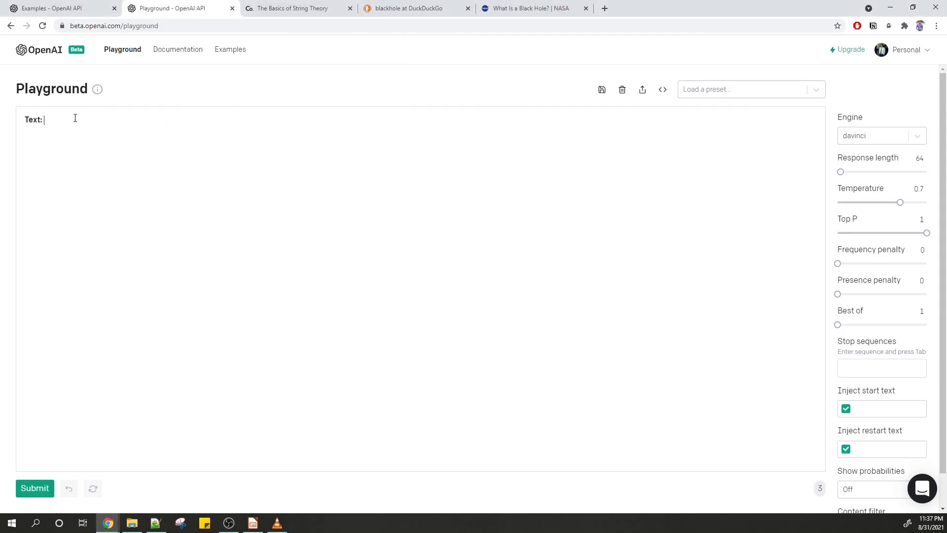
type("At its core, string theory uses a model of one-dimensional strings in place of the particles of quantum physics. These strings, the size of the Planck length (10-35 m), vibrate at specific resonant frequencies. Some recent versions of string theory have predicted that the strings could have a longer length, up to nearly a millimeter in size, which would mean they're in the realm that experiments could detect them. The formulas that result from string theory predict more than four dimensions (10 or 11 in the most common variants, though one version requires 26 dimensions), but the extra dimensions are \"curled up\" within the Planck length. In addition to the strings, string theory contains another type of fundamental object called a brane, which can have many more dimensions. In some \"braneworld scenarios,\" our universe is actually \"stuck\" inside of a 3-dimensional brane (called a 3-brane). String theory was initially developed in the 1970s in an attempt to explain some inconsistencies with the energy behavior of hadrons and other fundamental particles of physics. As with much of quantum physics, the mathematics that apply to string theory cannot be uniquely solved. Physicists must apply perturbation theory to obtain a series of approximated solutions. Such solutions, of course, include assumptions which may or may not be true. The driving hope behind this work is that it will result in a \"theory of everything,\" including a solution to the problem of quantum gravity, and to reconcile quantum physics with general relativity, thus reconciling the fundamental forces of physics.")
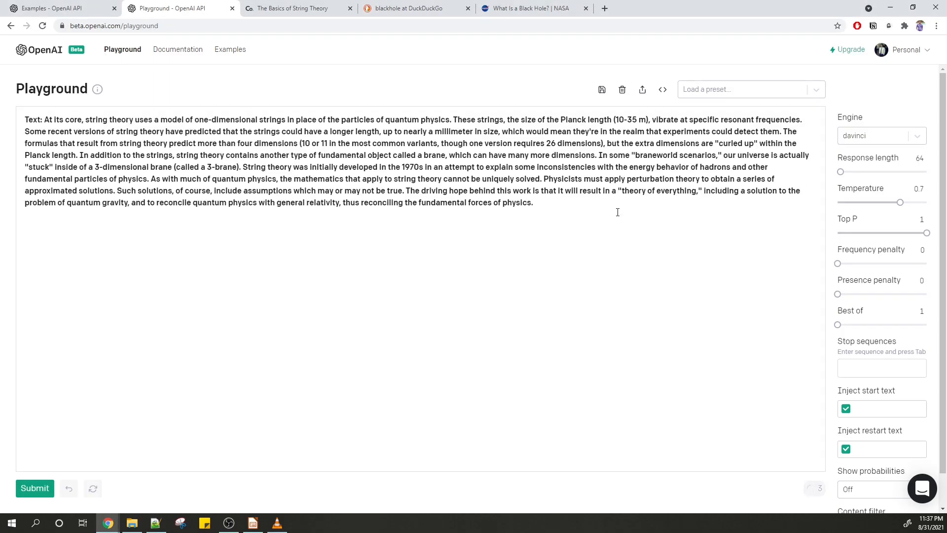
Add an "ELI5:" line reading "String theory is a broad and varied subject that attempts to address a number of deep questions of fundamental physics."
key("Return")
type("LI%")
key("BackSpace")
type("5:")
key("alt+Tab")
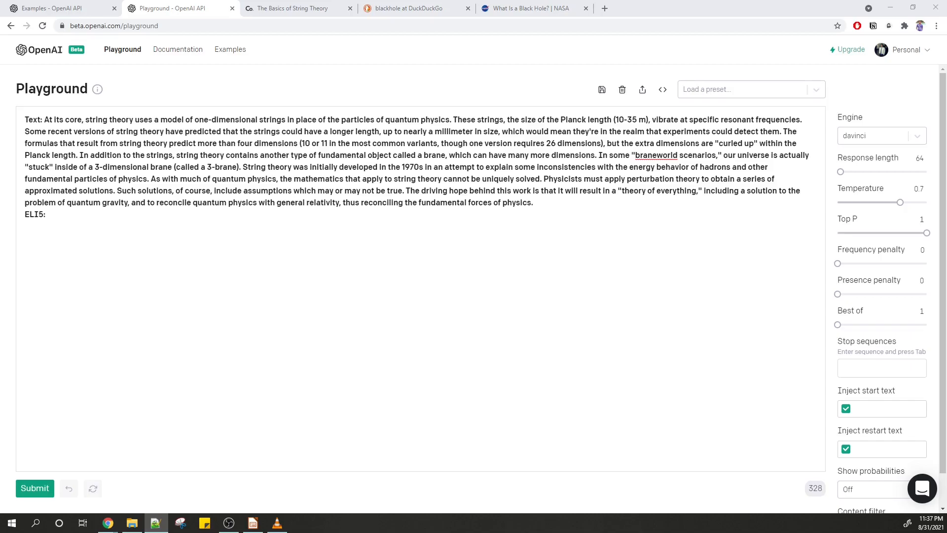
left_click(97, 213)
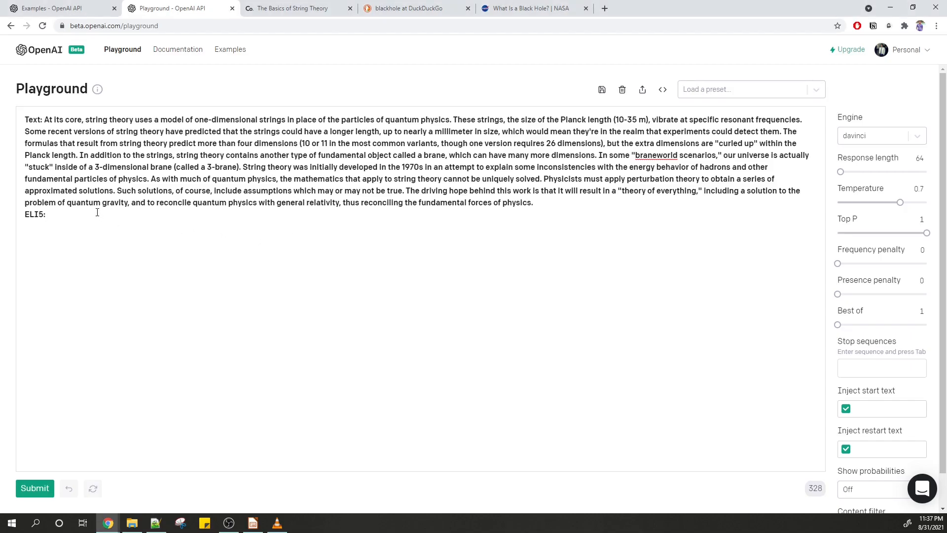
key("ctrl+v")
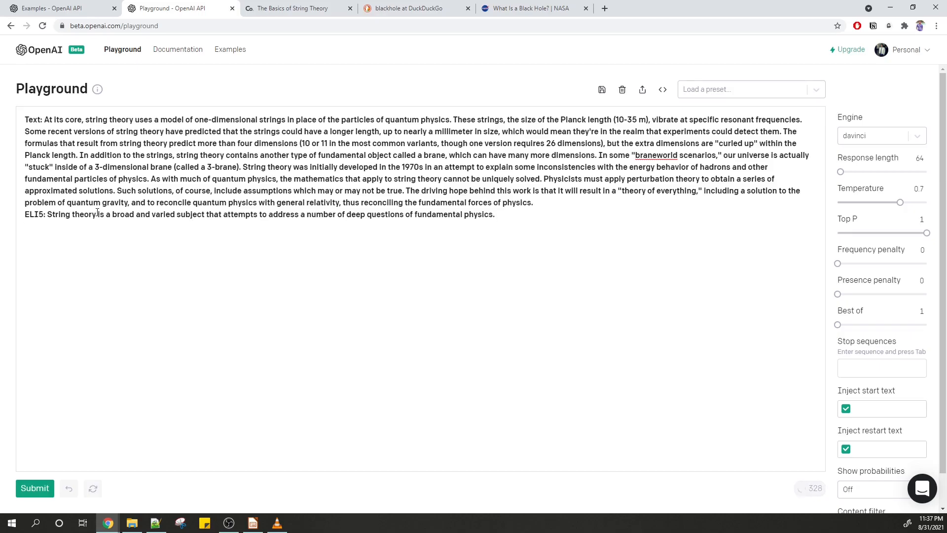
Add a second "Text:" line with the NASA black hole passage, beginning with a capitalised "Black hole is a place in space"
type("T")
key("BackSpace")
type("Text:")
key("alt+Tab")
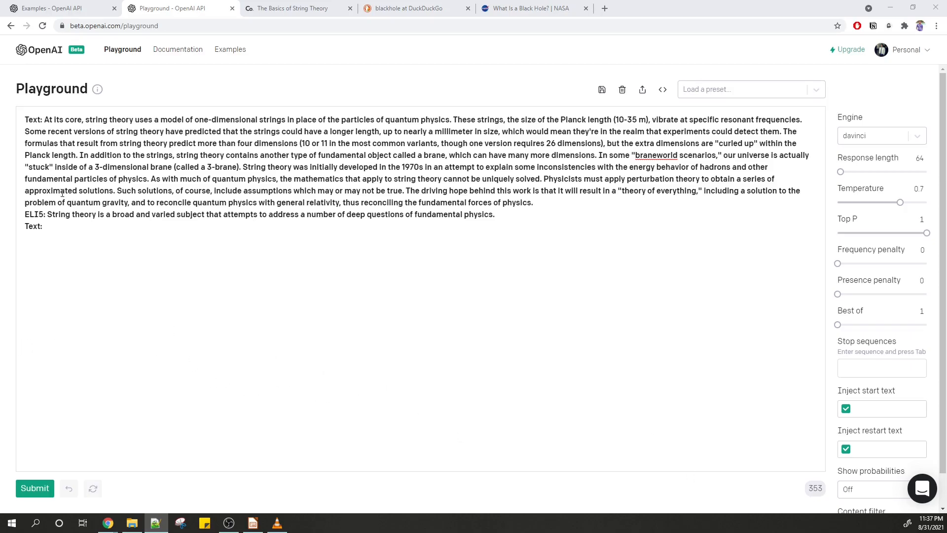
left_click_drag(62, 194, 63, 211)
left_click(60, 233)
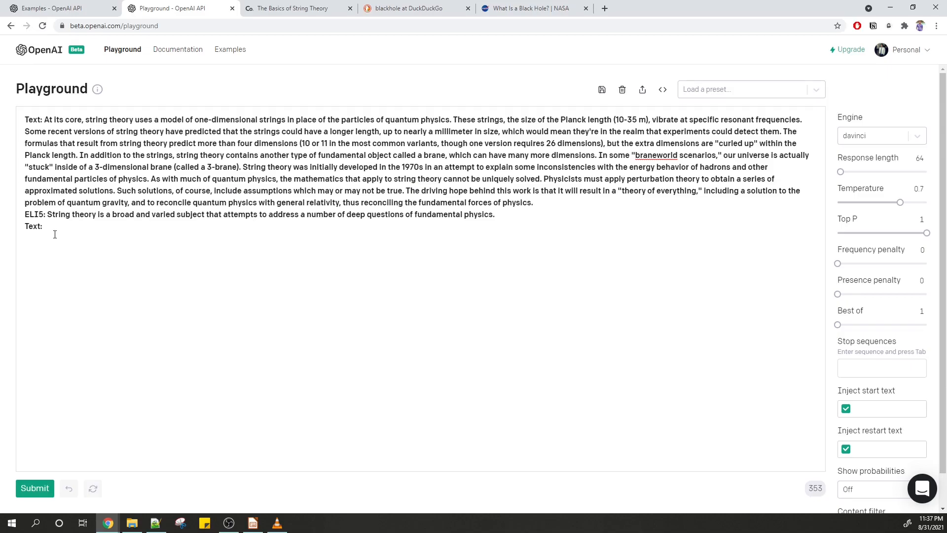
type("black hole is a place in space where gravity pulls so much that even light can not get out. The gravity is so strong because matter has been squeezed into a tiny space. This can happen when a star is dying. Because no light can get out, people can't see black holes. They are invisible. Space telescopes with special tools can help find black holes. The special tools can see how stars that are very close to black holes act differently than other stars. How Big Are Black Holes? Black holes can be big or small. Scientists think the smallest black holes are as small as just one atom. These black holes are very tiny but have the mass of a large mountain. Mass is the amount of matter, or \"stuff,\" in an object. Another kind of black hole is called \"stellar.\" Its mass can be up to 20 times more than the mass of the sun. There may be many, many stellar mass black holes in Earth's galaxy. Earth's galaxy is called the Milky Way. The largest black holes are called \"supermassive.\" These black holes have masses that are more than 1 million suns together. Scientists have found proof that every large galaxy contains a supermassive black hole at its center. The supermassive black hole at the center of the Milky Way galaxy is called Sagittarius A. It has a mass equal to about 4 million suns and would fit inside a very large ball that could hold a few million Earths.")
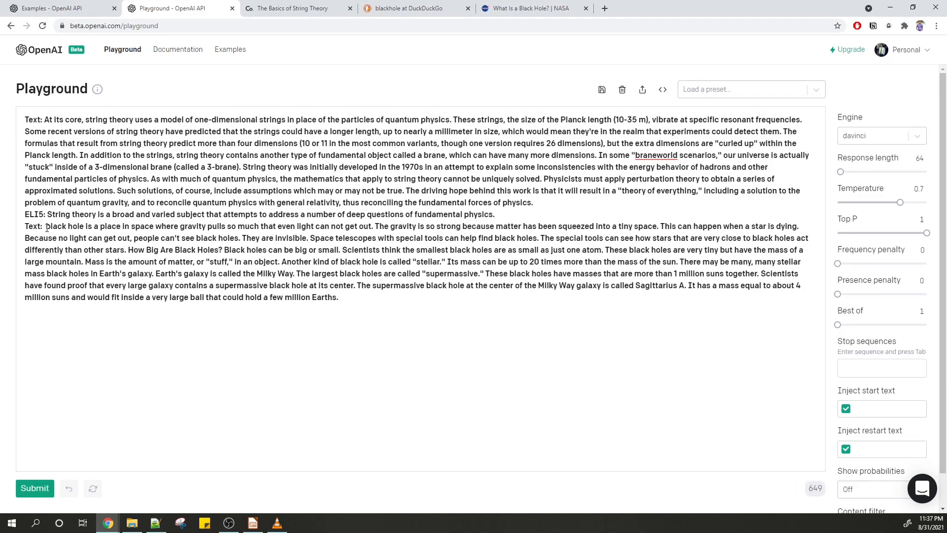
key("BackSpace")
type("B")
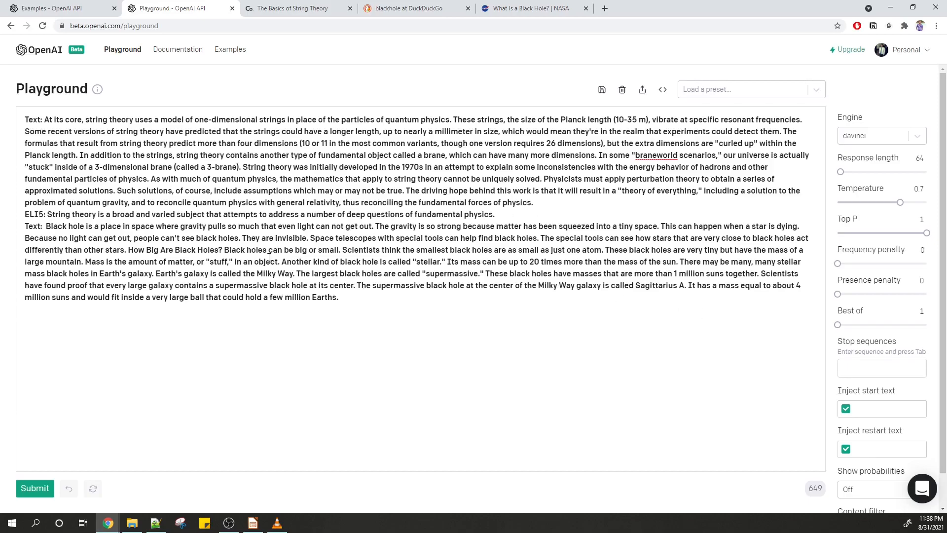
left_click_drag(46, 226, 340, 298)
left_click(373, 326)
left_click_drag(24, 214, 46, 214)
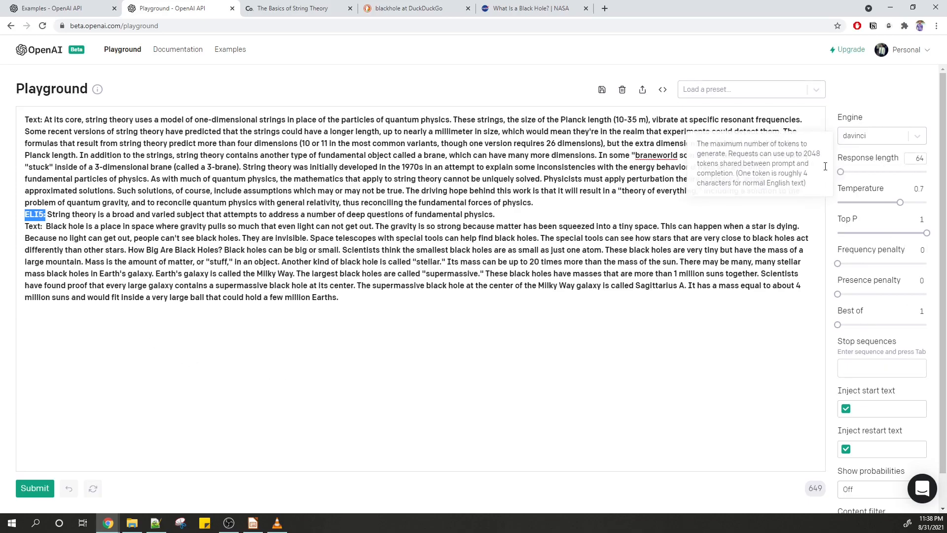
Set the response length to 200 tokens
left_click_drag(840, 172, 845, 172)
double_click(925, 159)
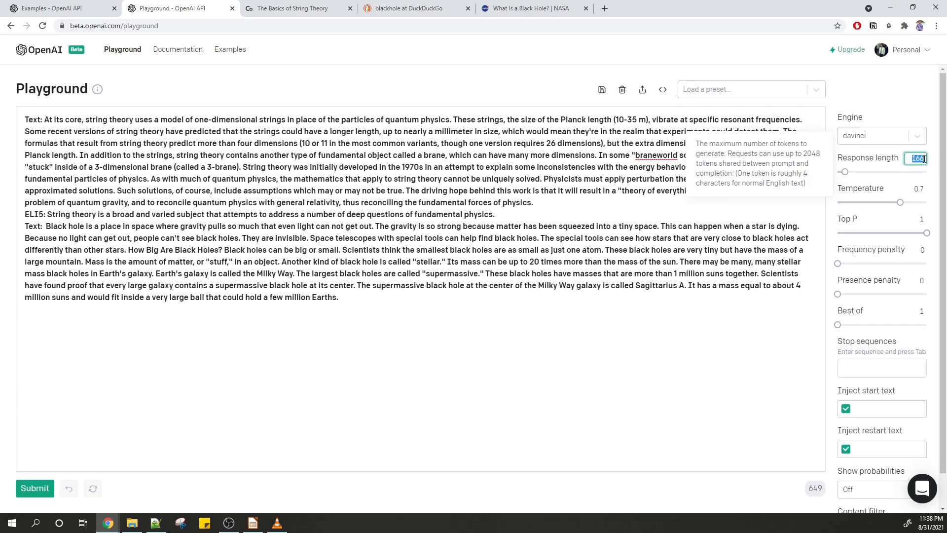
type("200")
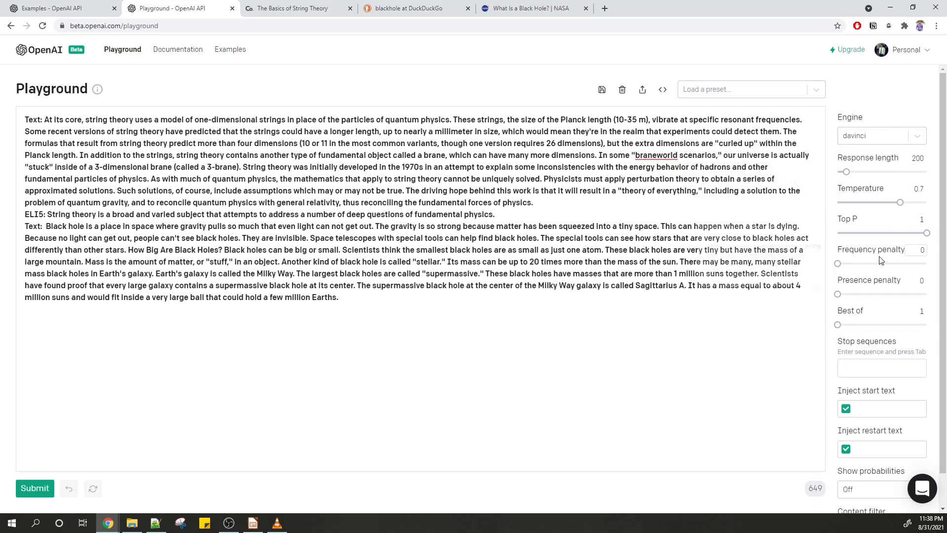
Add three stop sequences: a newline, "Text" and "ELI5"
left_click(859, 376)
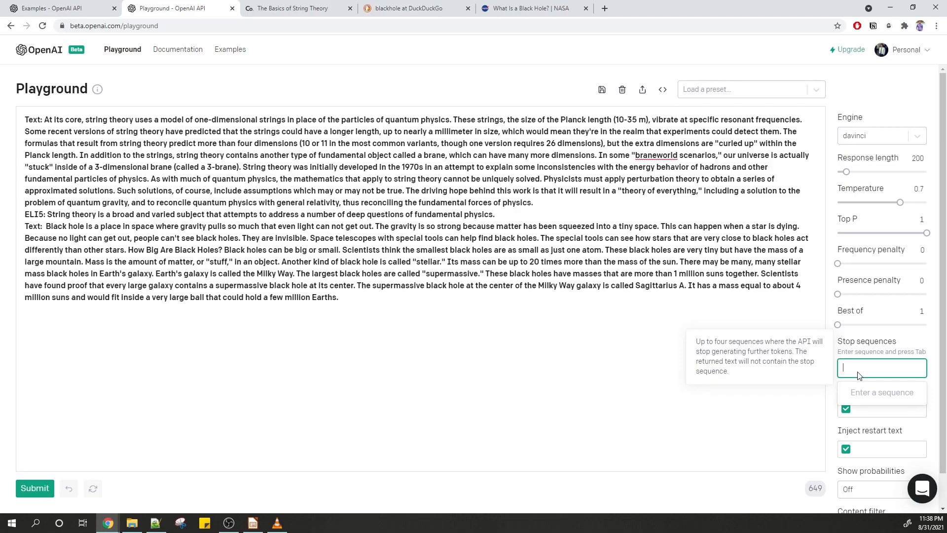
key("Return")
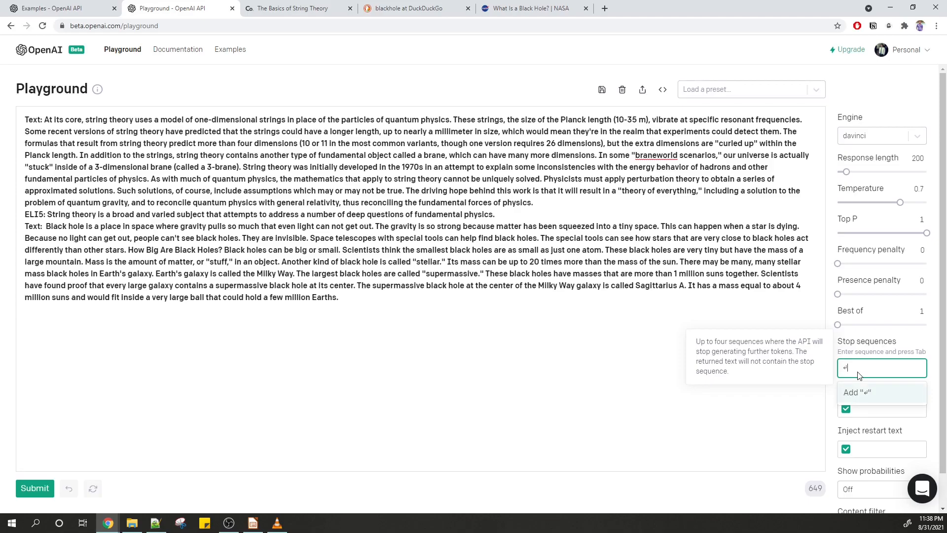
key("Tab")
type("Te")
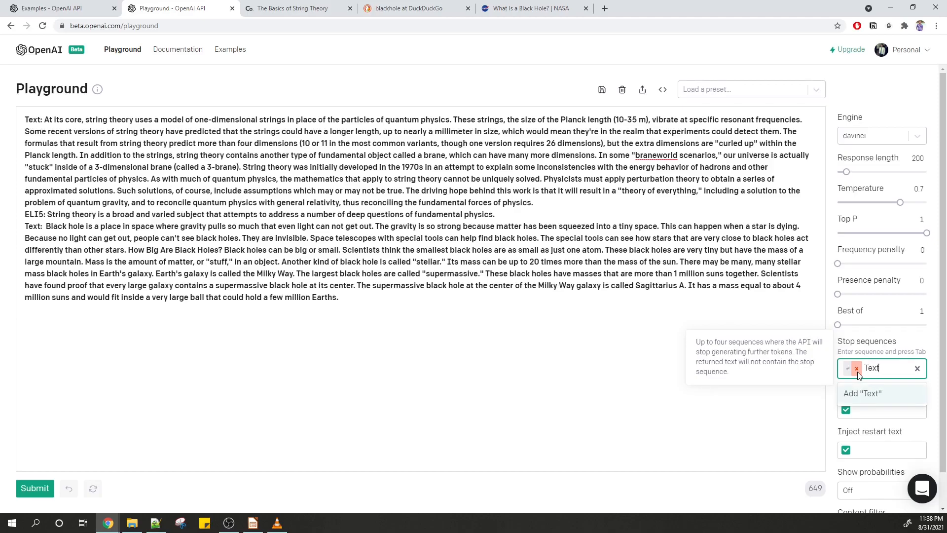
key("Tab")
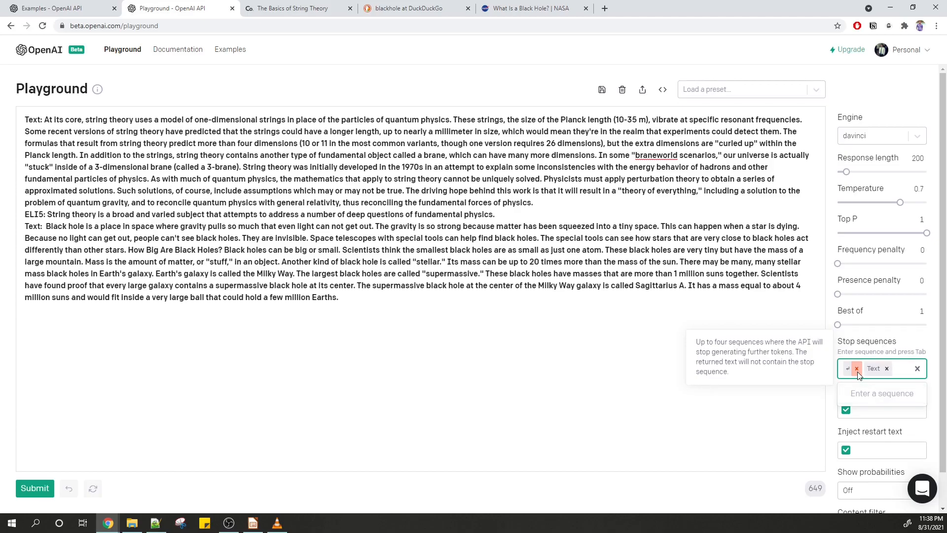
type("ELI%")
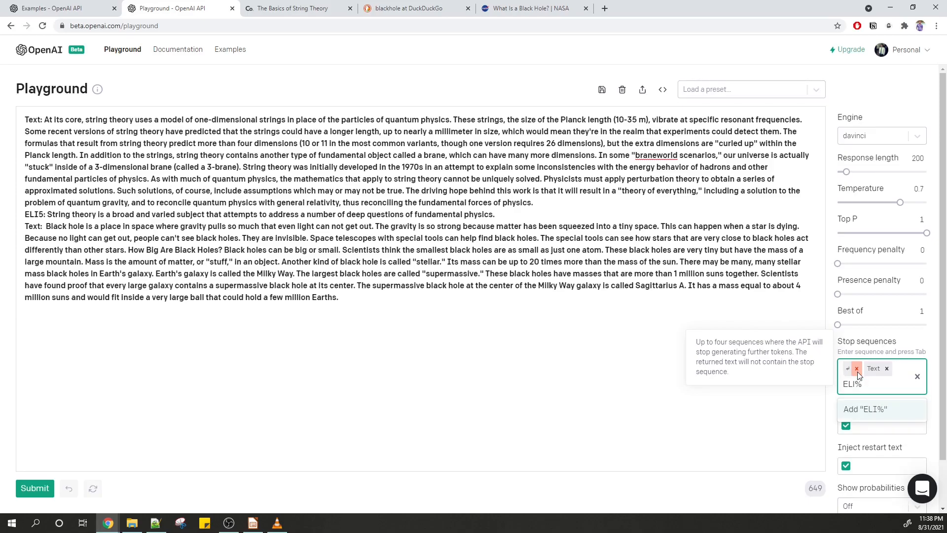
key("BackSpace")
type("5")
key("Tab")
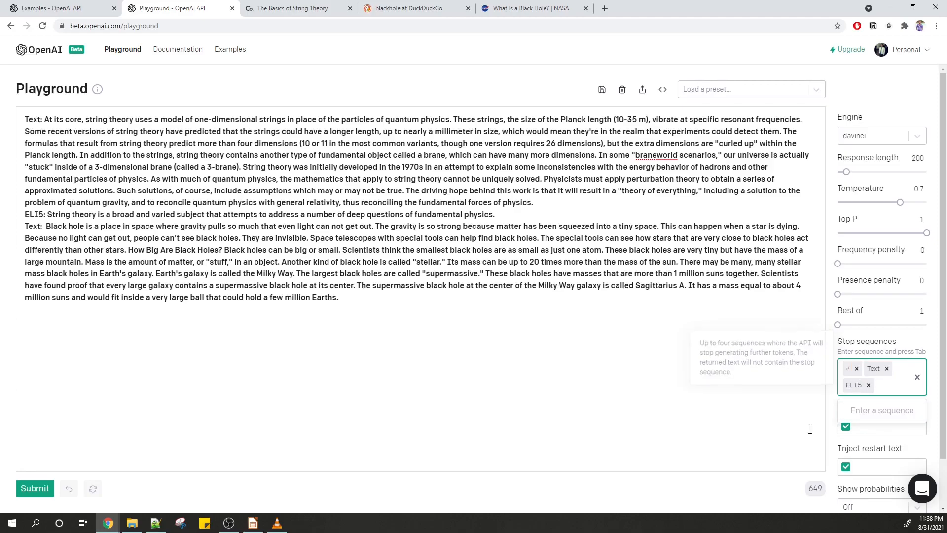
Set the inject start text to a newline followed by "ELI5:"
left_click(883, 427)
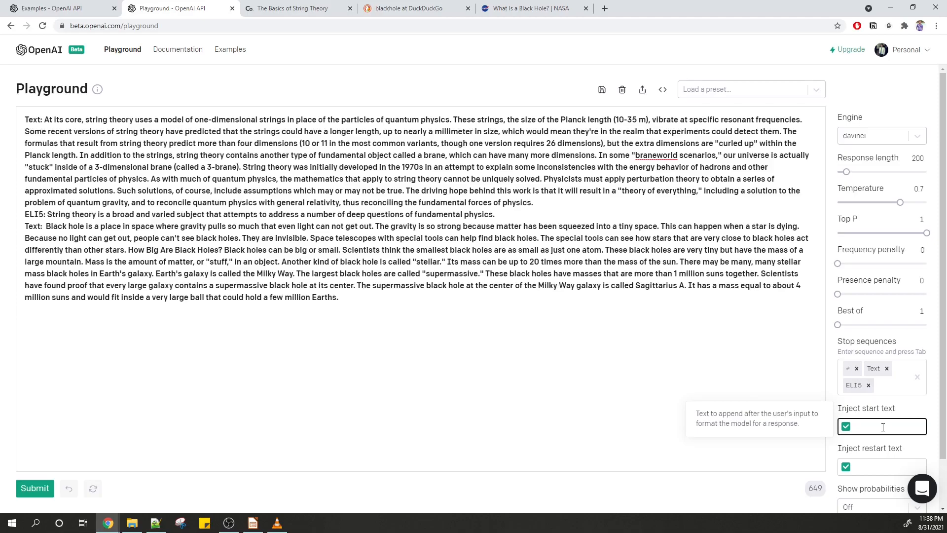
key("Return")
type("ELI%")
key("BackSpace")
type("55:")
Set the inject restart text to a newline followed by "Text:"
left_click(876, 467)
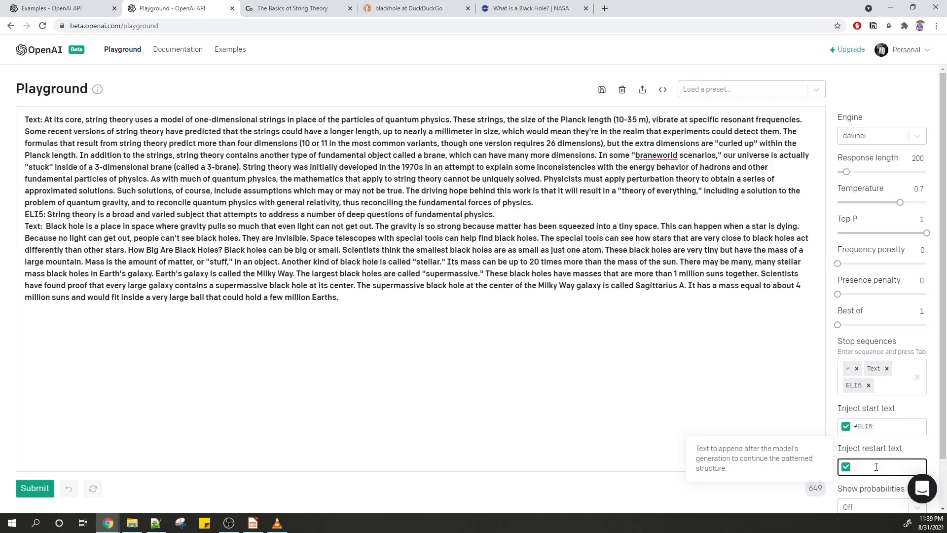
type("TE")
key("BackSpace")
key("BackSpace")
key("Return")
type("Text:")
left_click(669, 353)
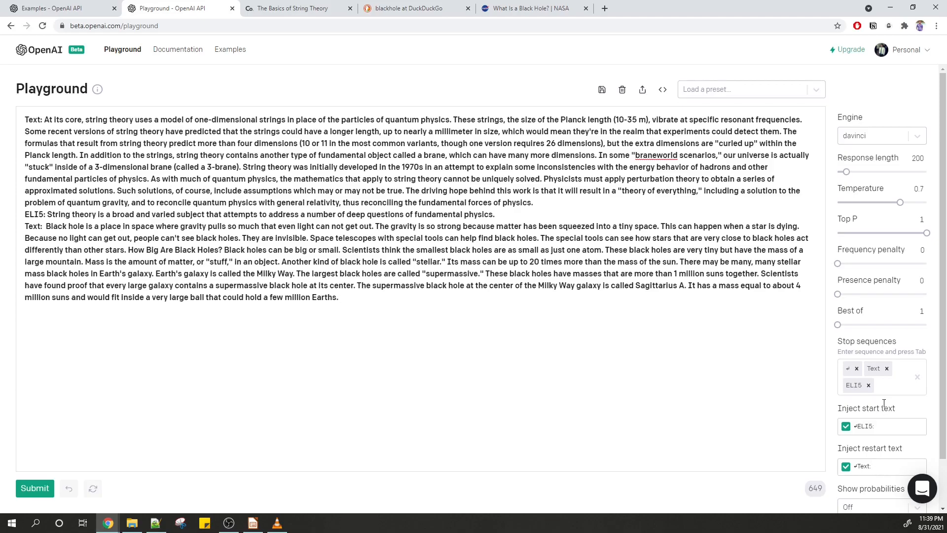
Generate the ELI5 explanation for the black hole passage and review the prompt's labels, example and completion
left_click(28, 498)
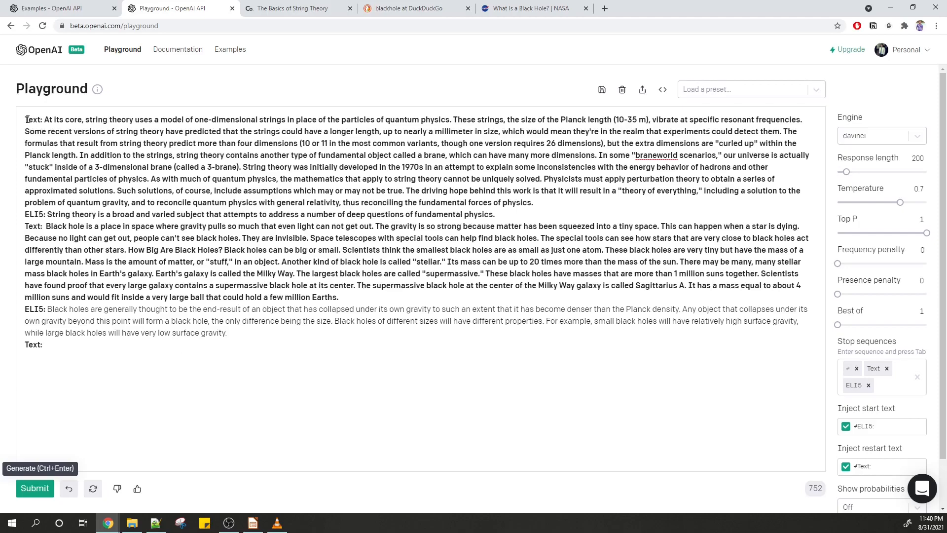
double_click(25, 120)
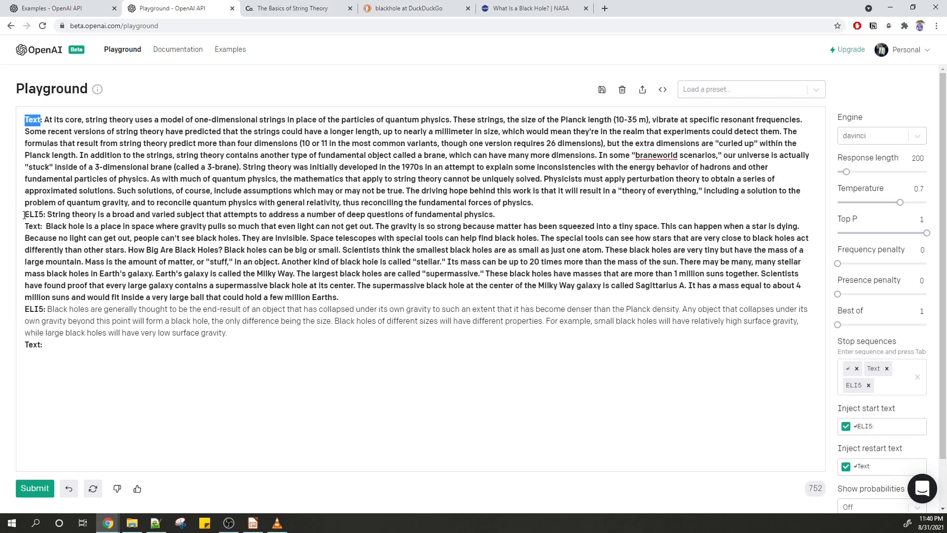
left_click_drag(24, 215, 543, 214)
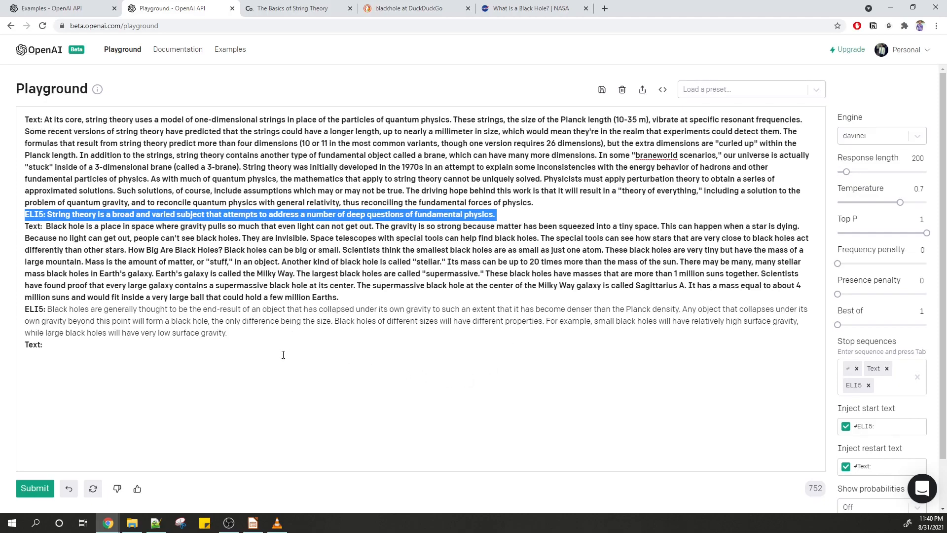
left_click_drag(221, 355, 21, 114)
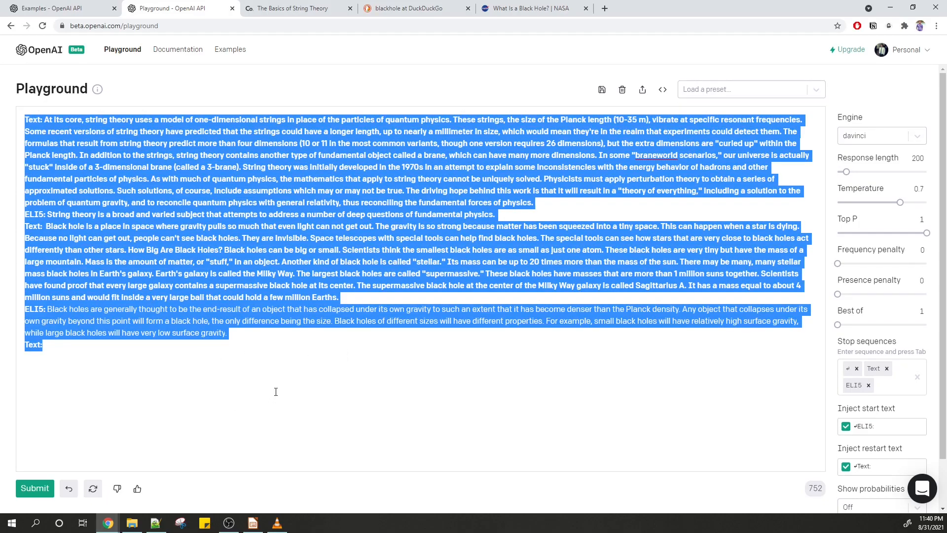
Open the export code for the current Playground configuration and examine the Python version, including its long prompt line
left_click(131, 405)
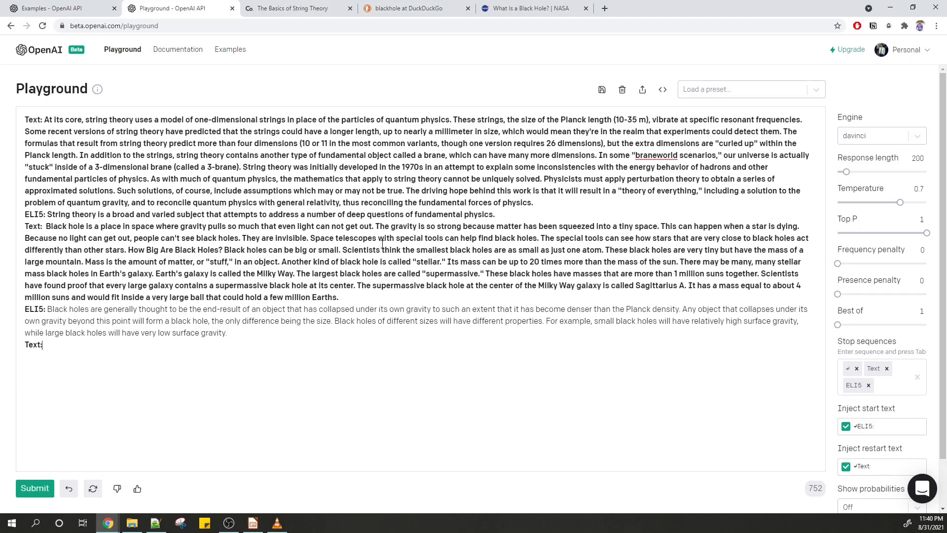
left_click(665, 93)
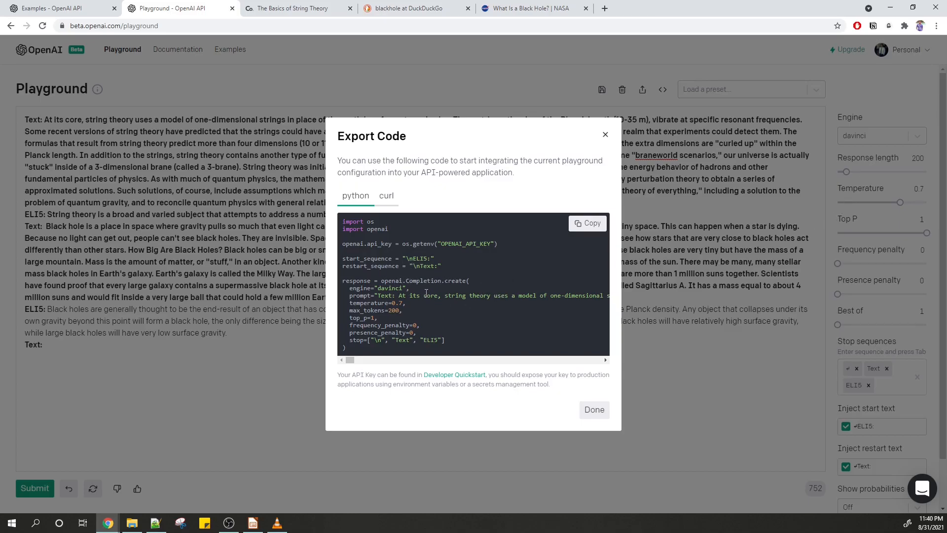
left_click_drag(350, 360, 446, 364)
left_click_drag(542, 362, 329, 357)
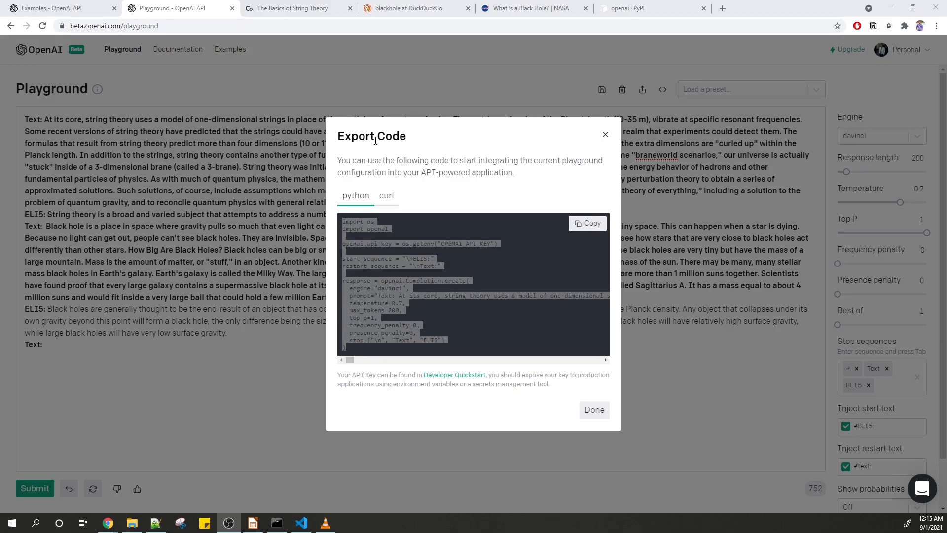
left_click(371, 235)
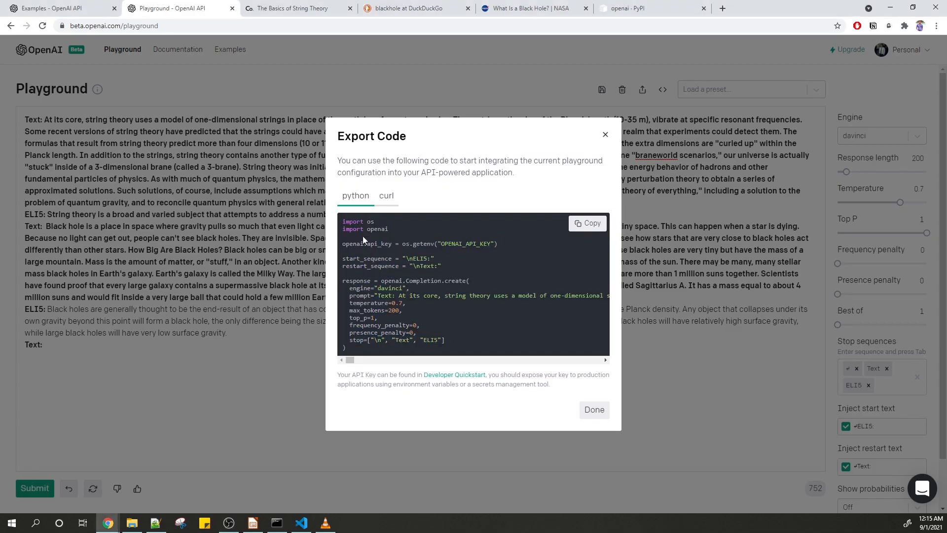
left_click_drag(344, 225, 373, 349)
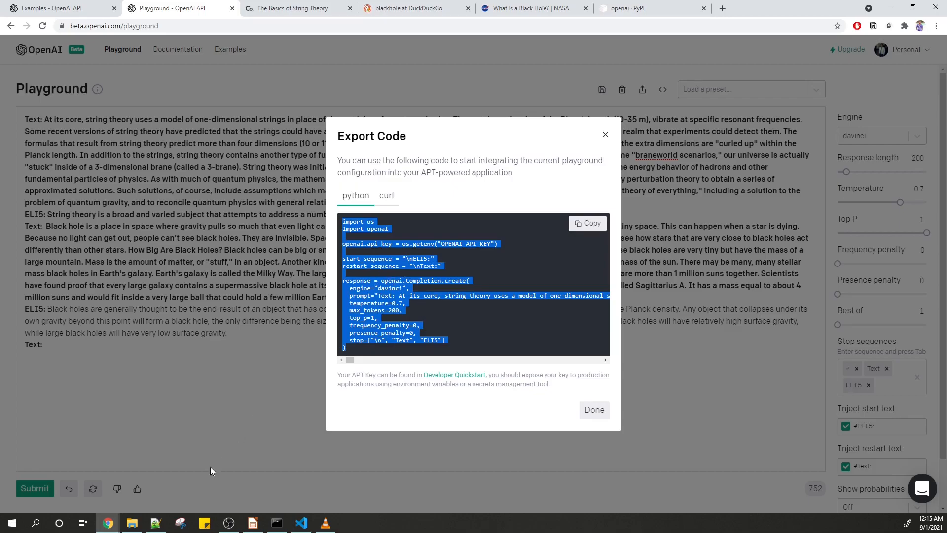
Switch to Visual Studio Code, review the business ideas prompt in api_usage.py, and set max_tokens to 100, saving the file
left_click(301, 522)
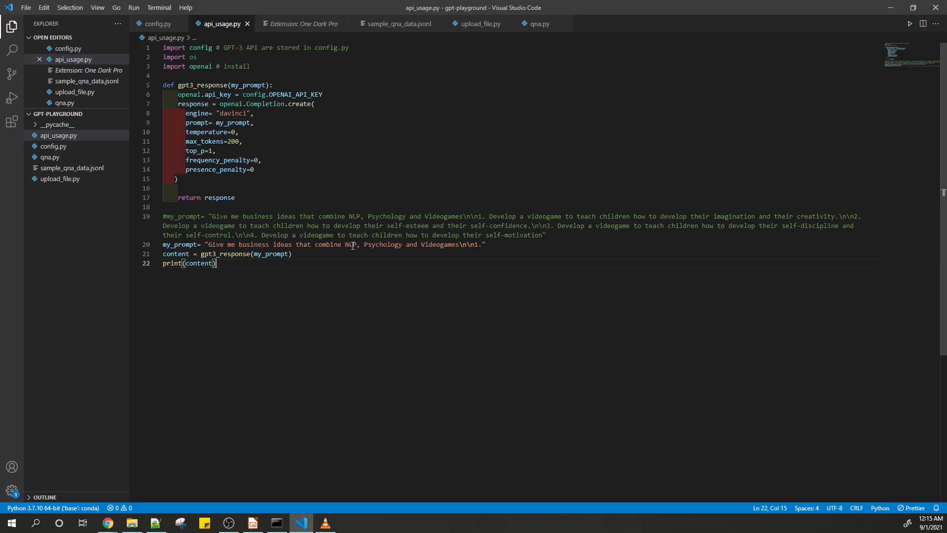
left_click_drag(347, 245, 369, 245)
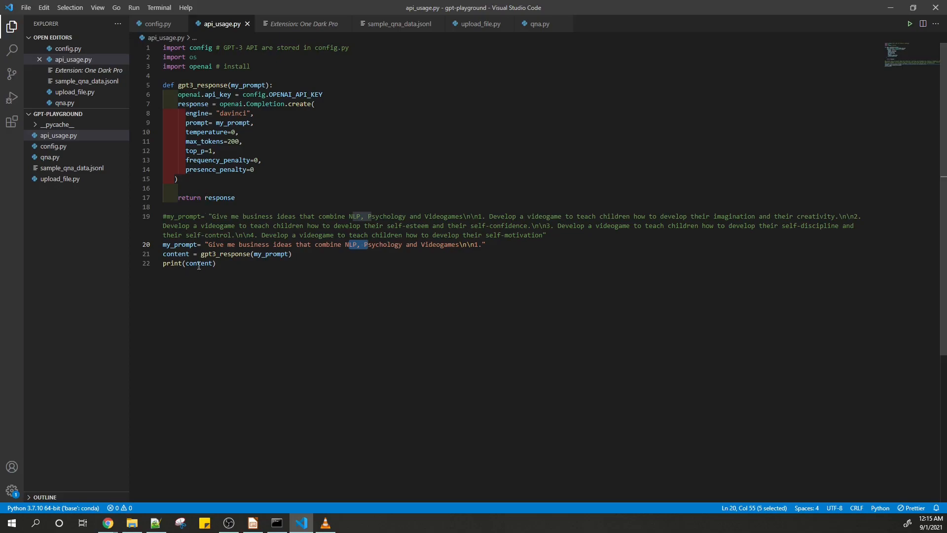
left_click(231, 141)
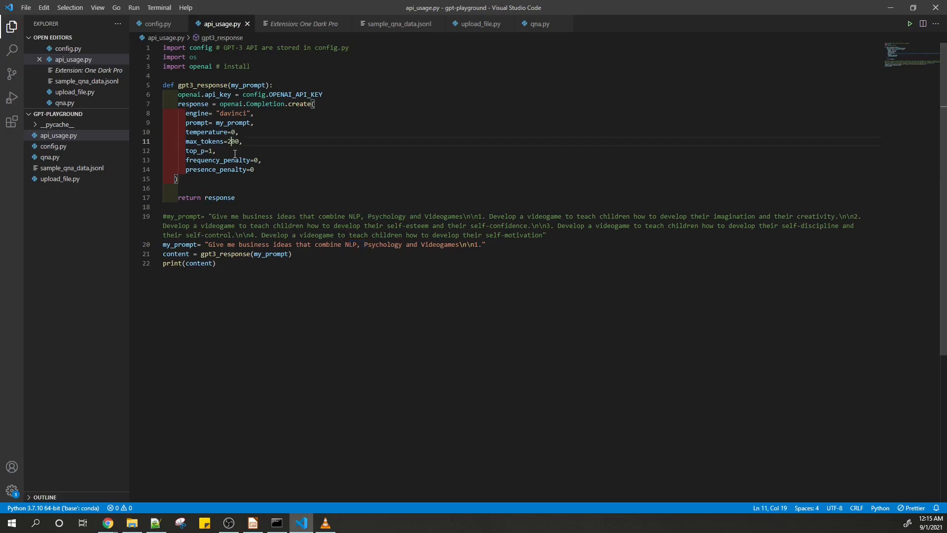
key("BackSpace")
type("1")
key("ctrl+s")
Run api_usage.py and review the business ideas generated in the terminal output
left_click(910, 24)
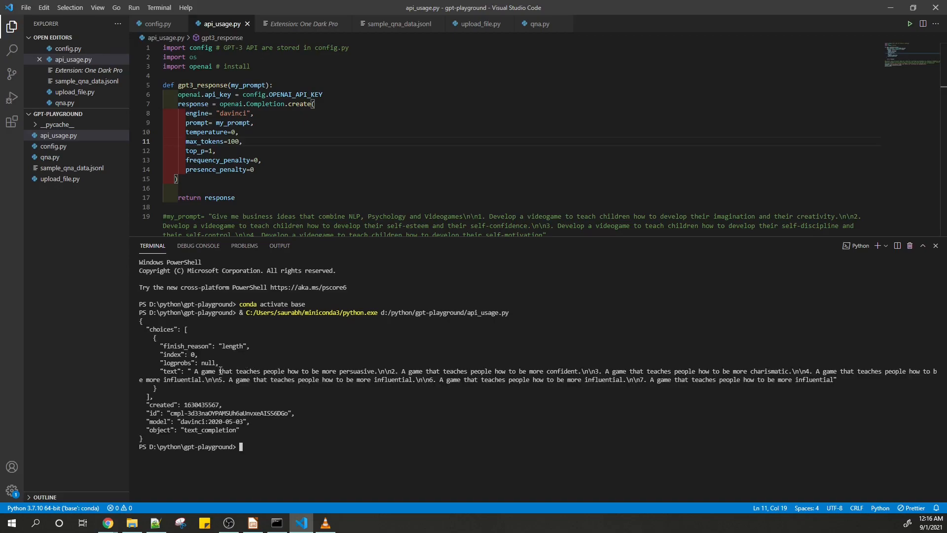
mouse_move(194, 371)
left_mouse_down()
mouse_move(889, 371)
mouse_move(144, 381)
mouse_move(189, 383)
left_mouse_up()
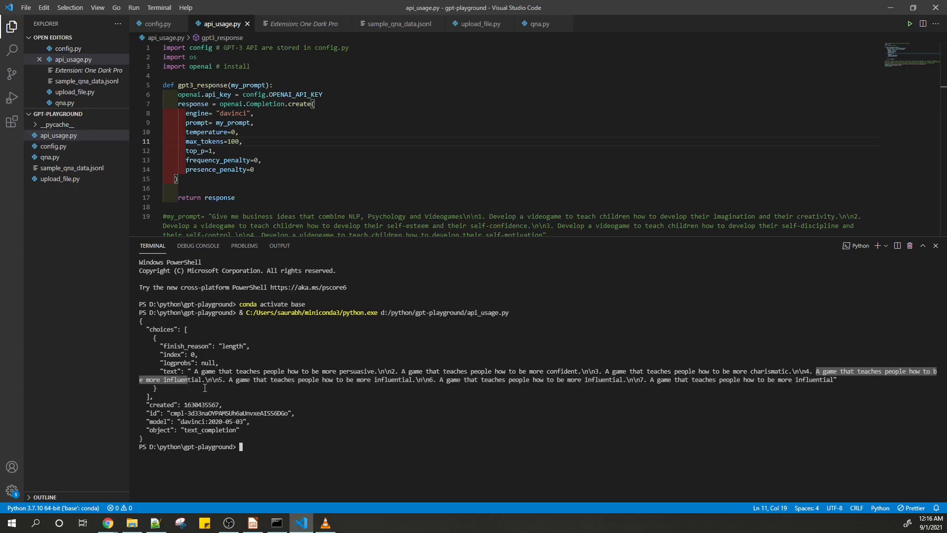
scroll(335, 202, "down", 3)
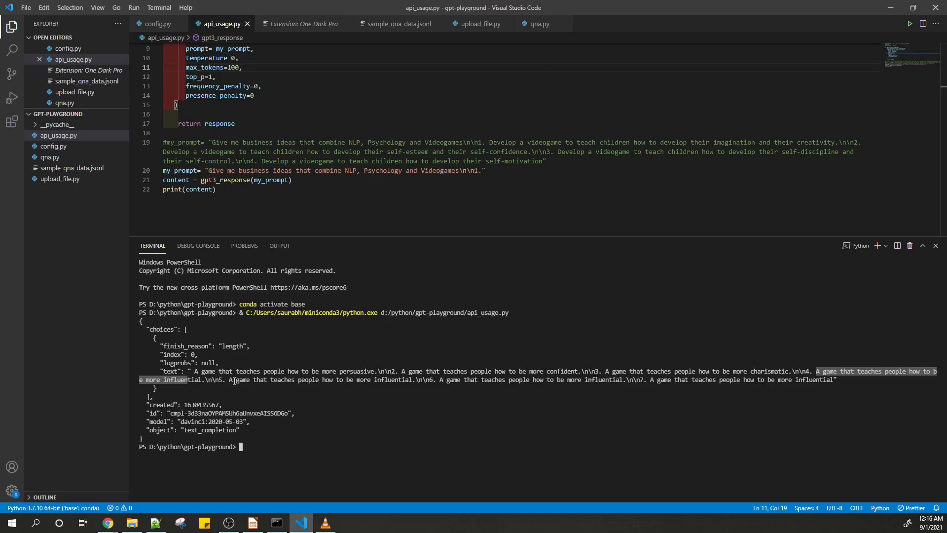
left_click(231, 380)
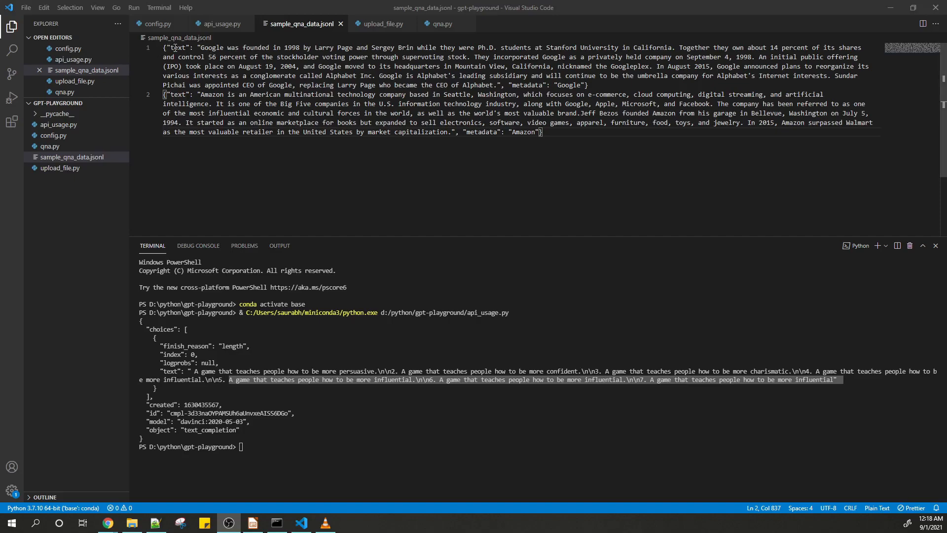
Examine the text and metadata fields of the Google and Amazon records in sample_qna_data.jsonl
left_click_drag(200, 48, 508, 88)
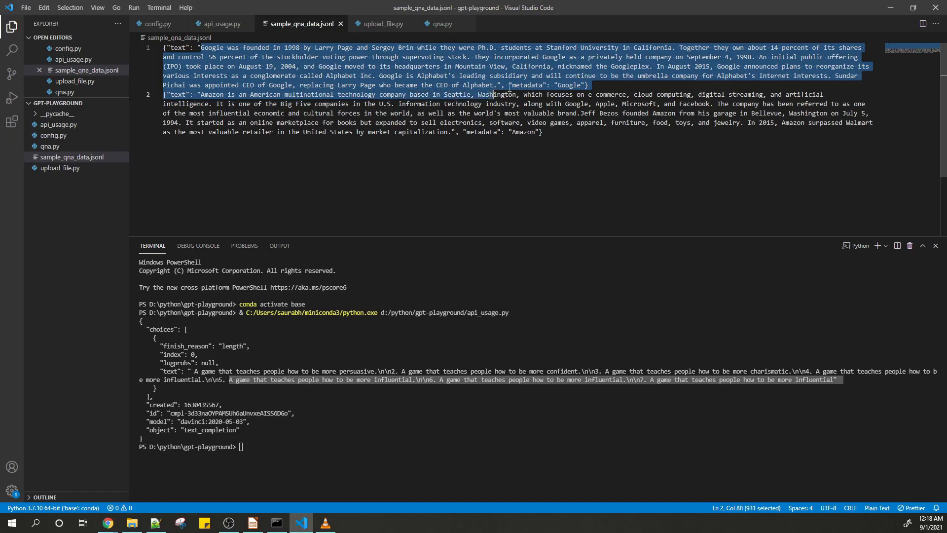
double_click(521, 86)
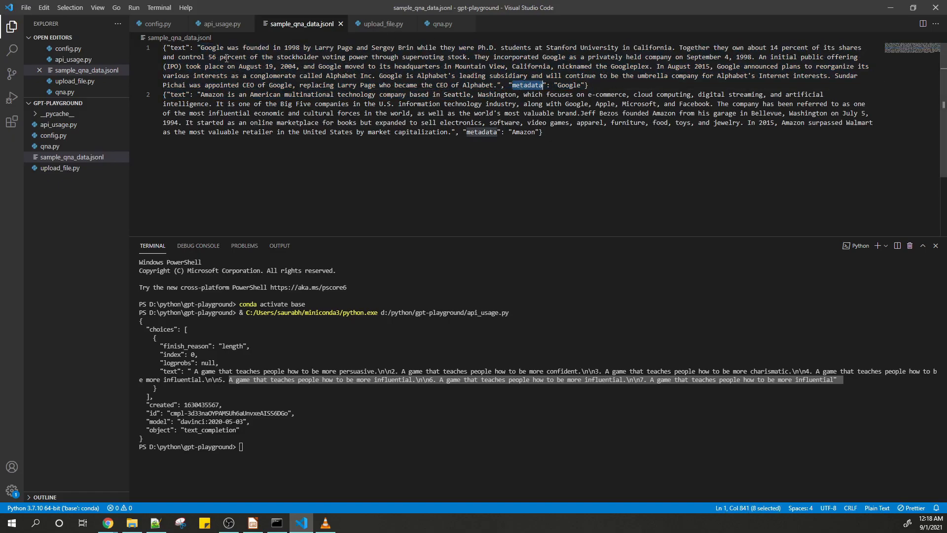
left_click_drag(165, 48, 604, 85)
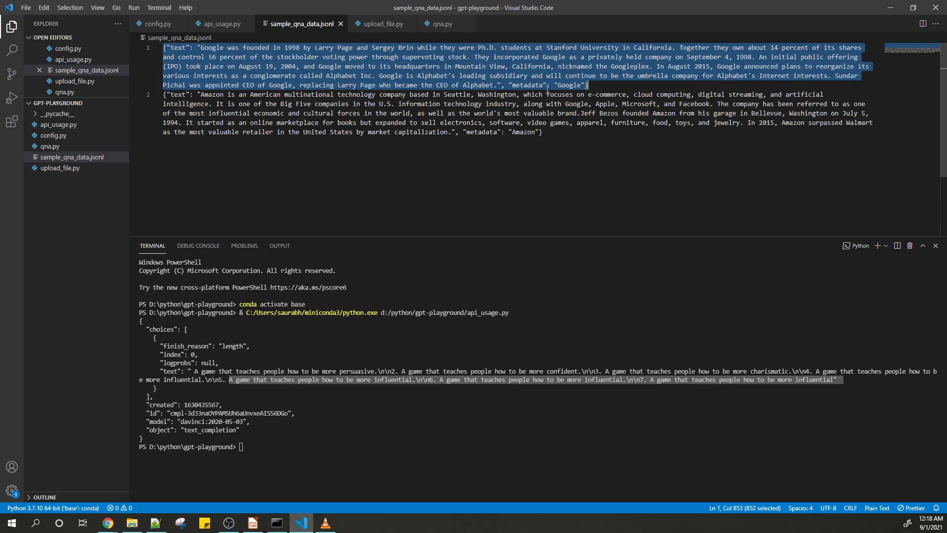
left_click(496, 163)
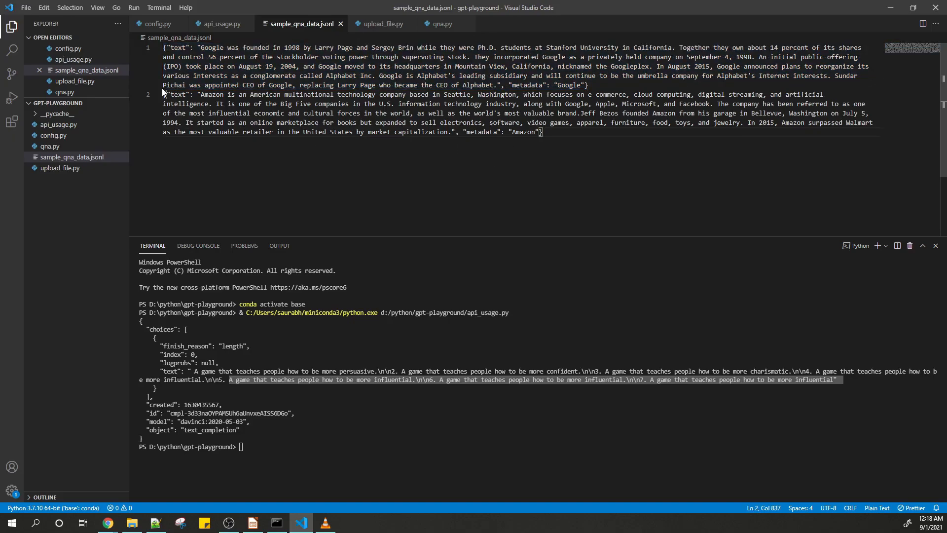
left_click_drag(201, 94, 453, 132)
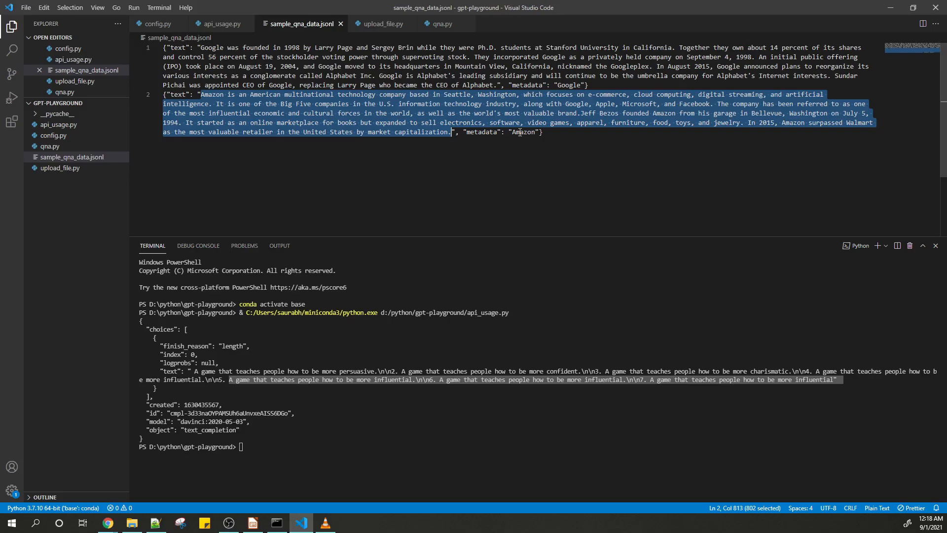
left_click(520, 132)
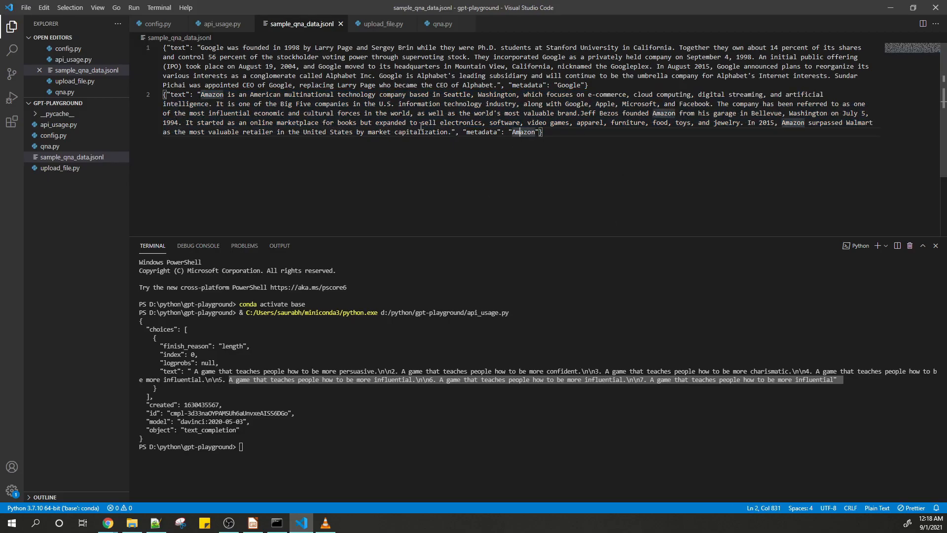
Run upload_file.py in a fresh terminal to upload sample_qna_data.jsonl for answers, and copy the returned file ID
left_click(383, 23)
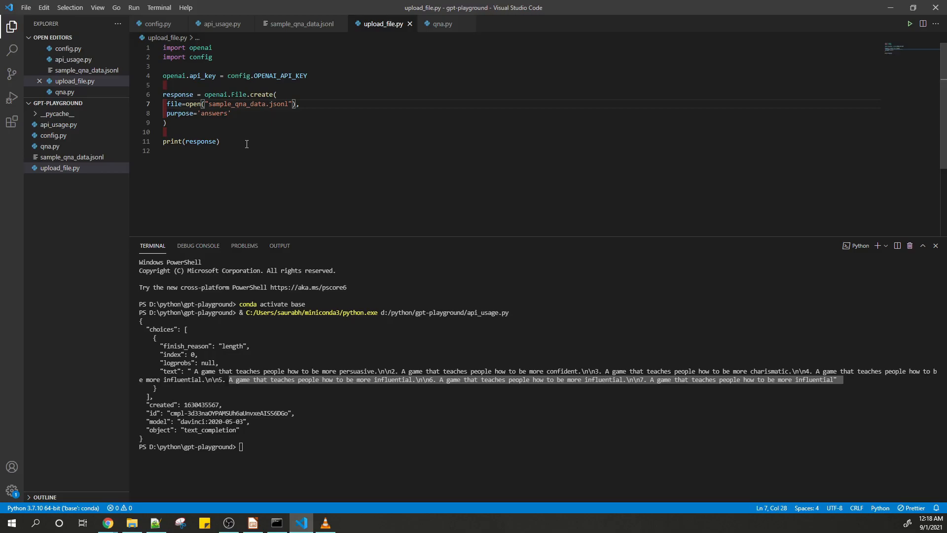
left_click(625, 311)
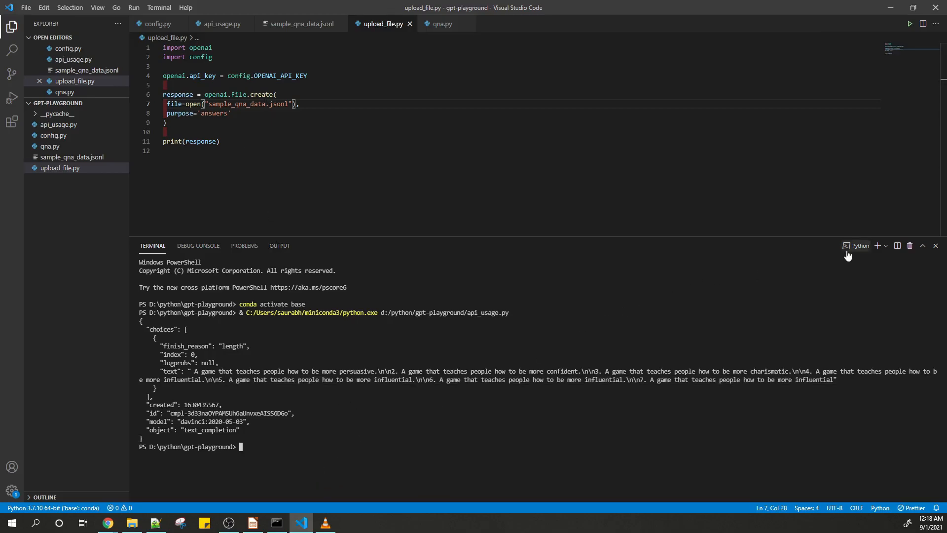
left_click(909, 246)
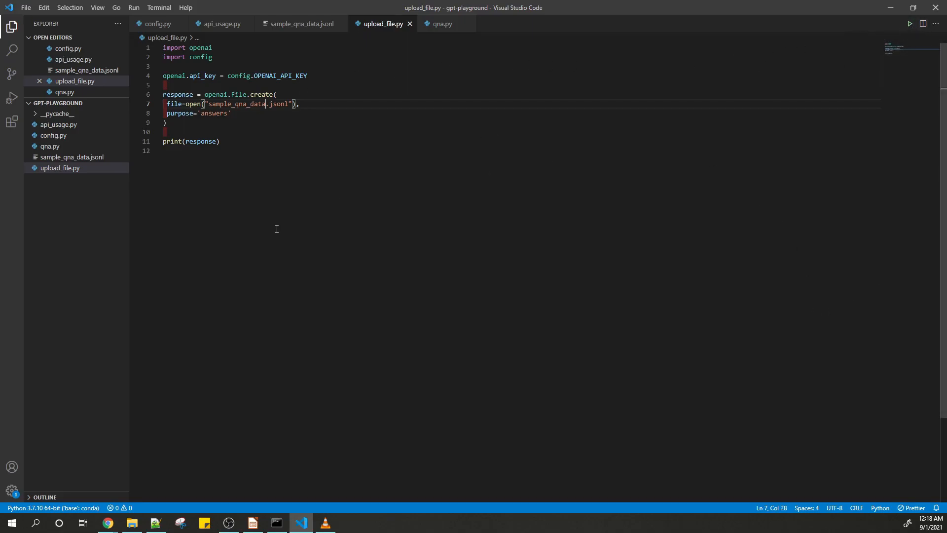
key("ctrl+grave")
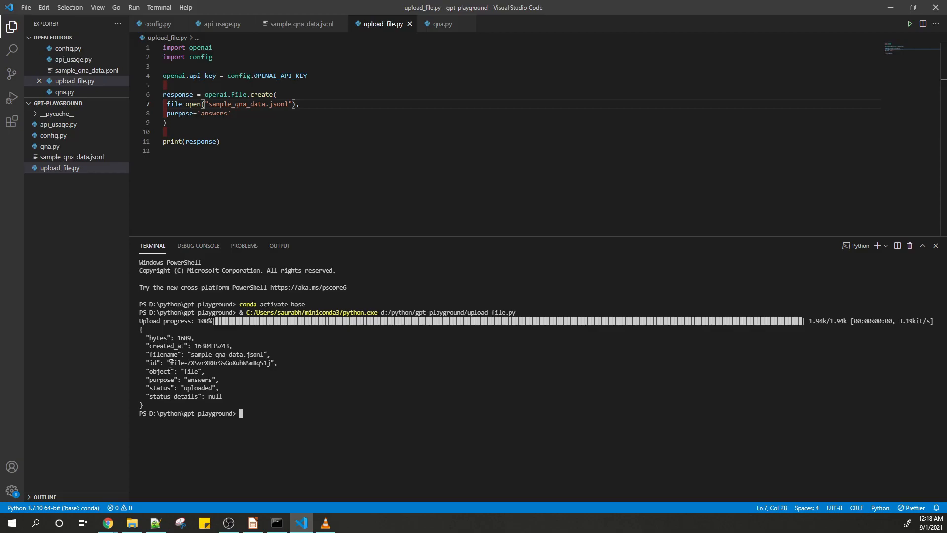
left_click_drag(172, 363, 270, 362)
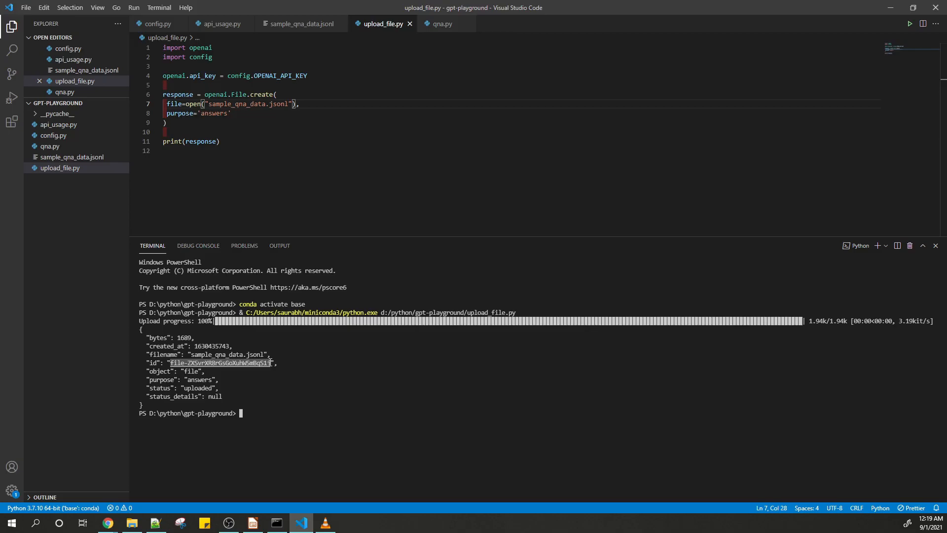
Replace the file value in qna.py with the file ID returned by the upload
left_click(441, 23)
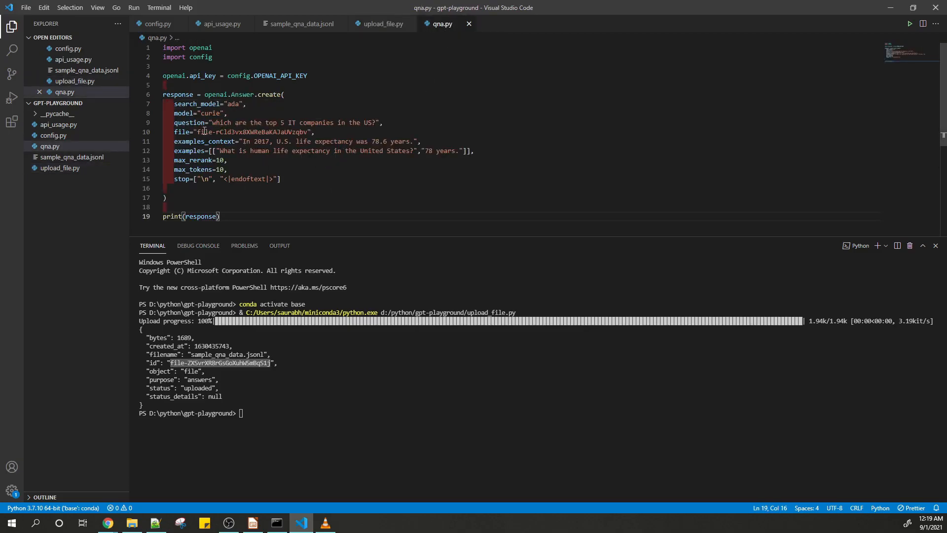
left_click_drag(197, 131, 308, 131)
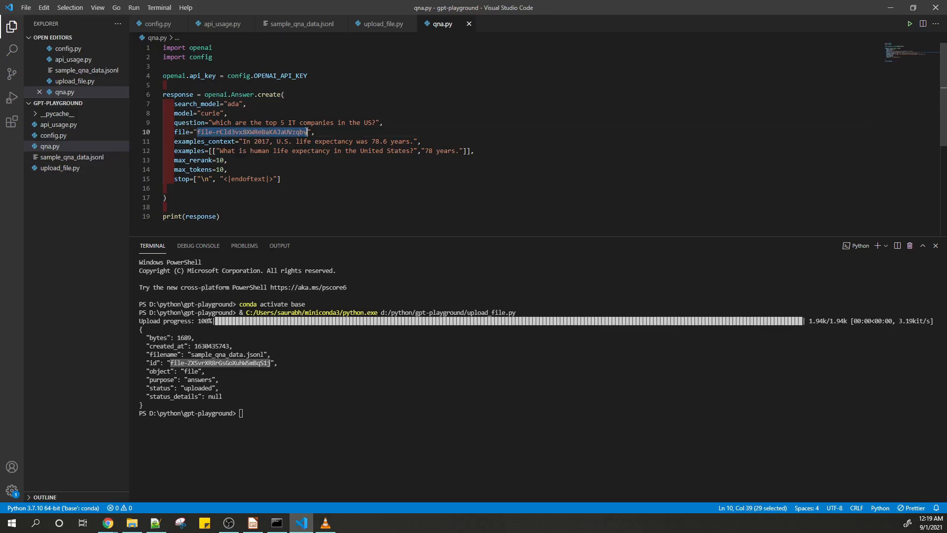
type("file-ZXSvrXR8rGsGoXuhW5mBqS1j")
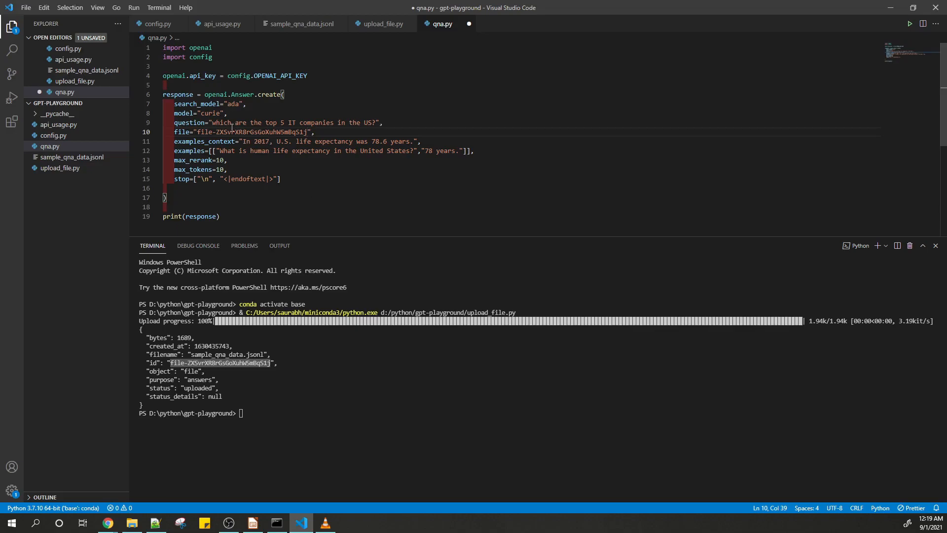
Change the question in qna.py to "When was google founded?"
left_click_drag(212, 122, 375, 122)
type("When was ")
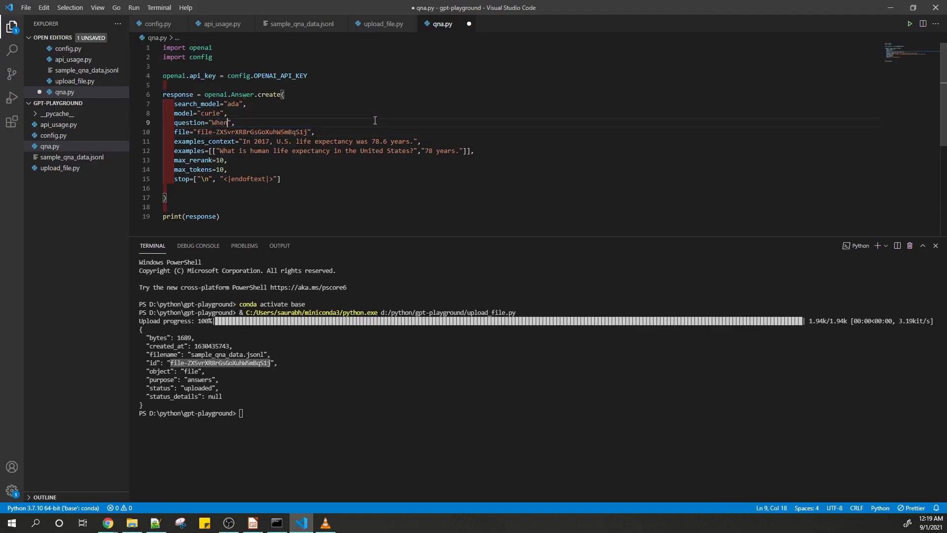
type("good")
type("le founde")
type("d?")
Check Google's founding year in sample_qna_data.jsonl and save the edited qna.py
left_click(295, 25)
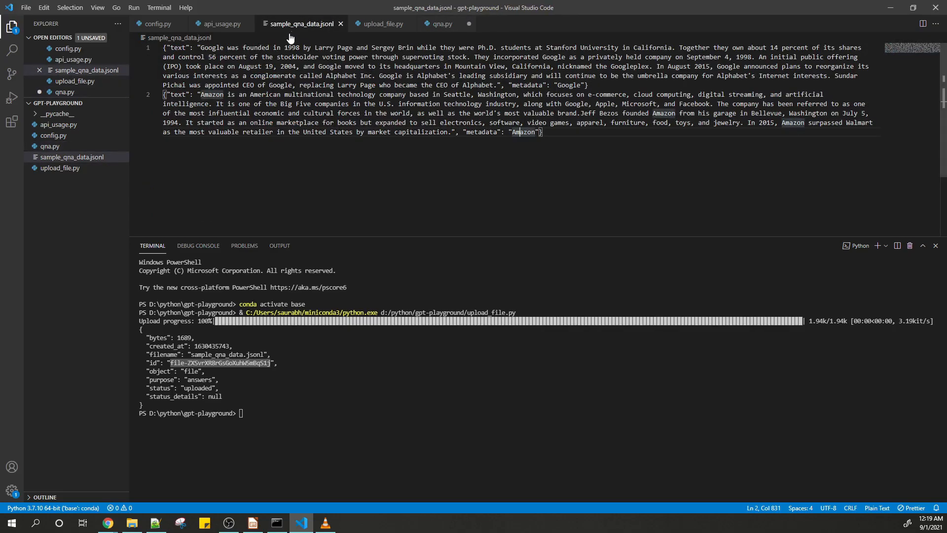
left_click_drag(285, 47, 304, 48)
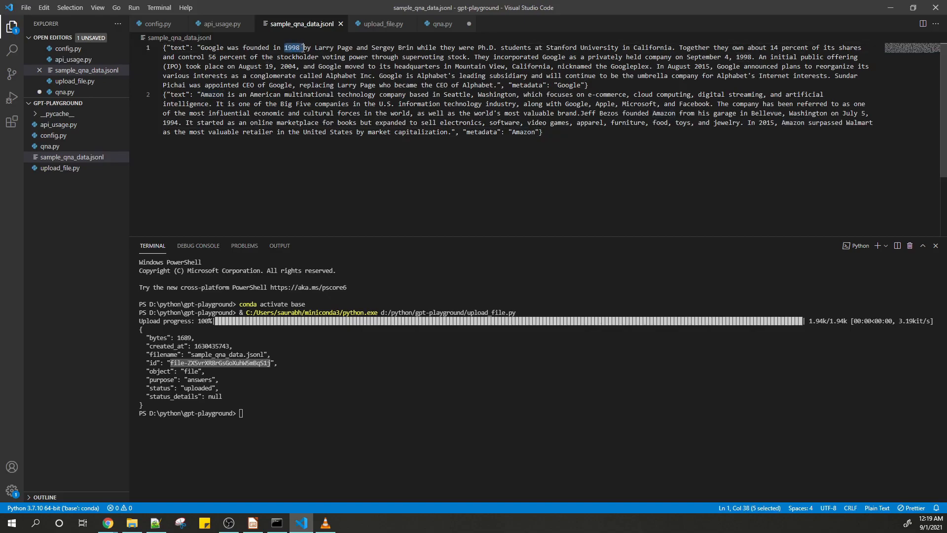
left_click(436, 27)
left_click(295, 173)
key("ctrl+s")
Clear the terminal output with the clear command
left_click(319, 405)
type("c;ear")
key("Left")
key("Left")
key("Left")
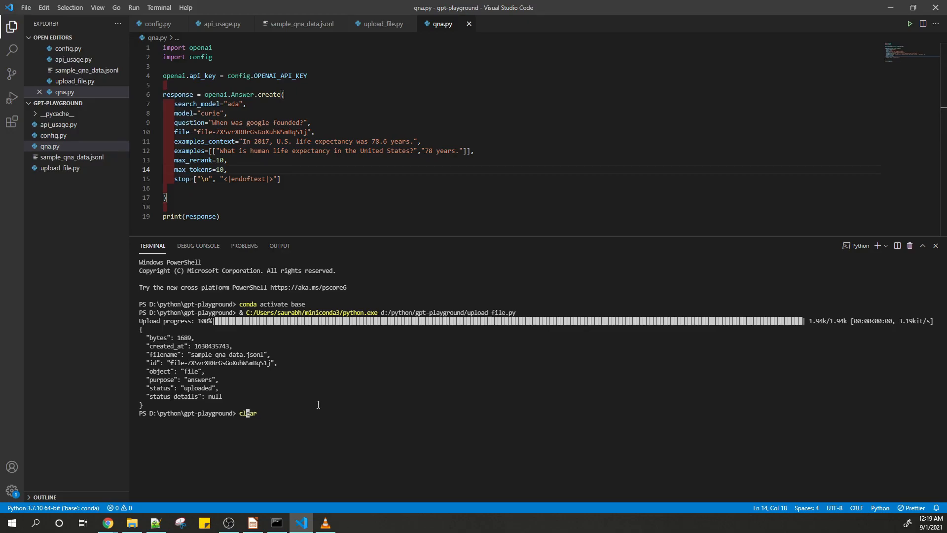
key("Return")
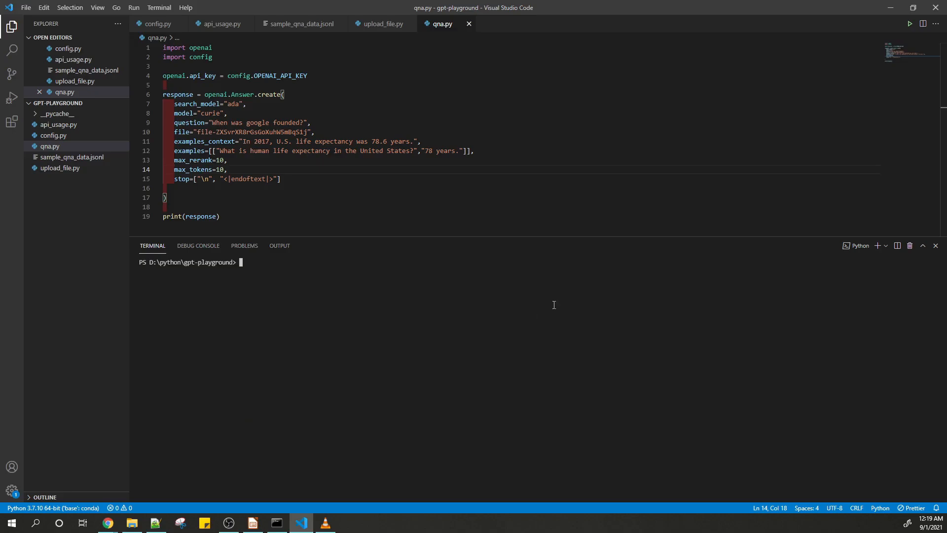
Run qna.py and examine the answers section of the returned response
left_click(910, 24)
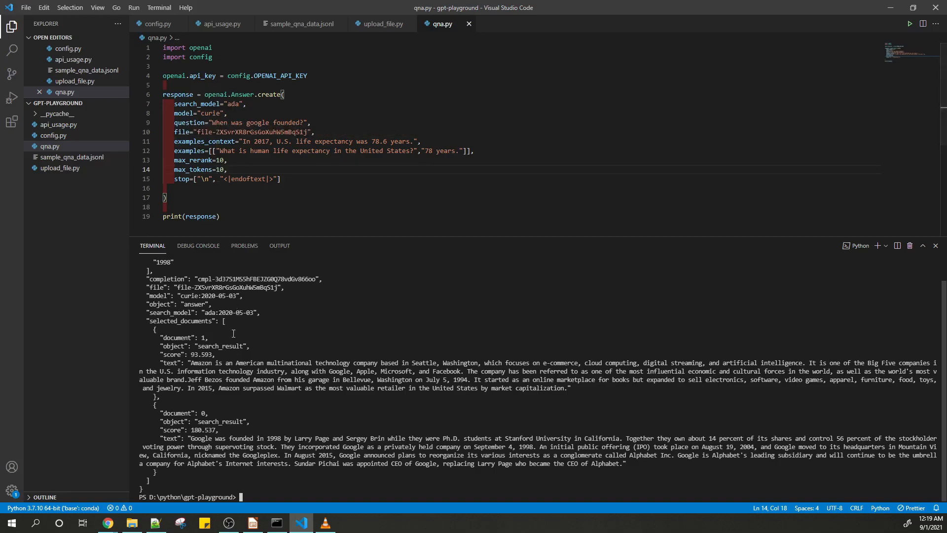
scroll(203, 333, "up", 1)
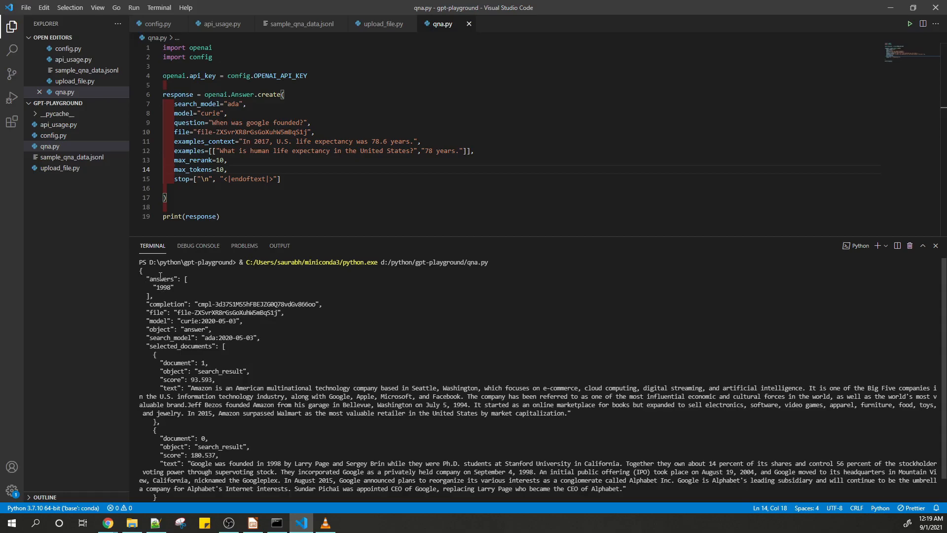
left_click_drag(140, 271, 157, 308)
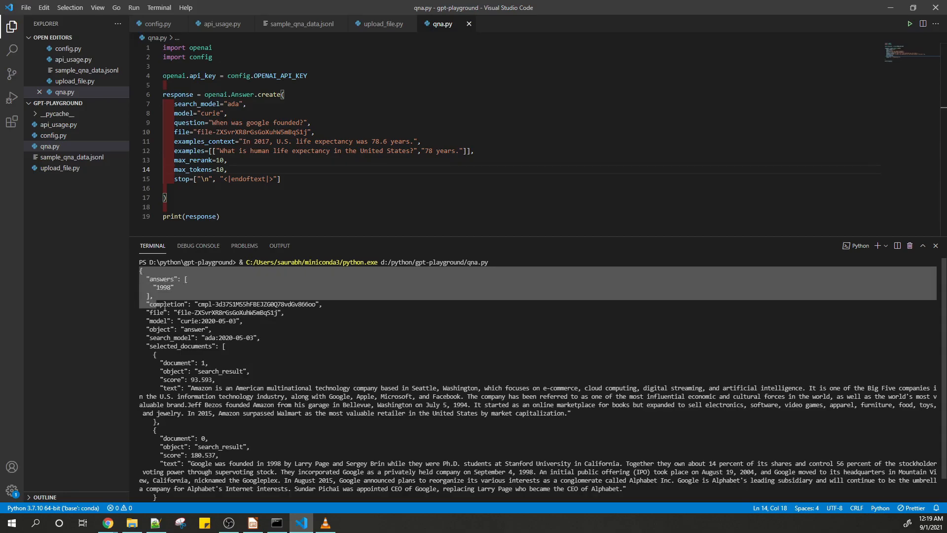
left_click(164, 308)
left_click_drag(156, 287, 171, 287)
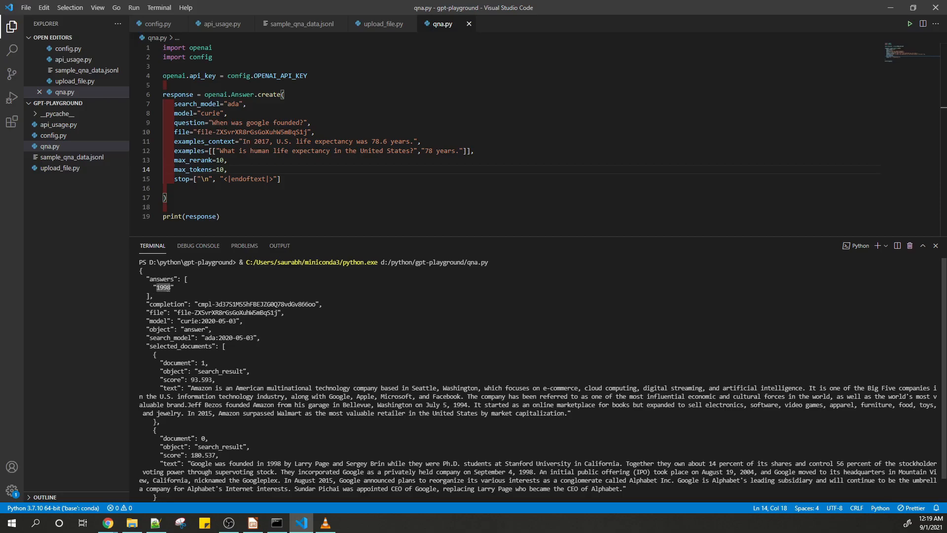
Change the question in qna.py to "What was the name of Google headquarters?" and save the file
key("alt+Tab")
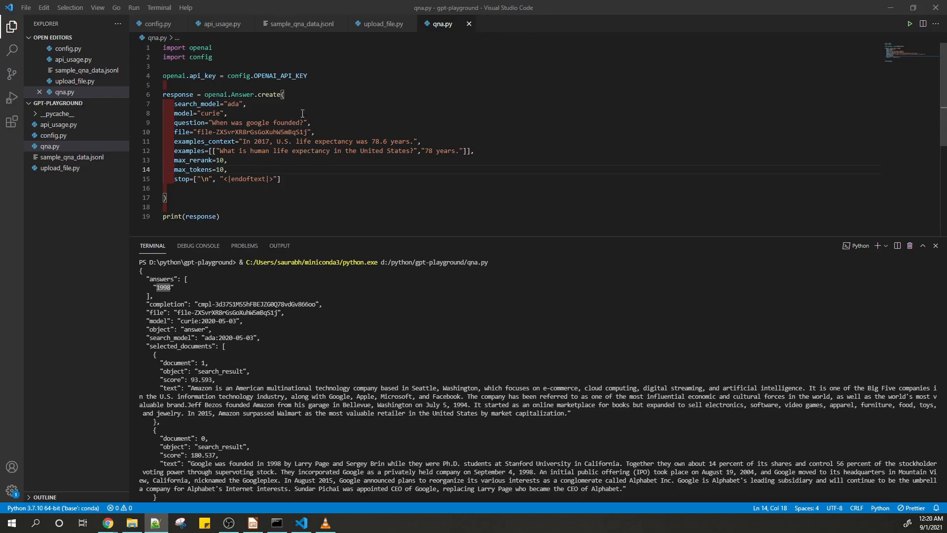
left_click_drag(212, 122, 305, 122)
type("What was ")
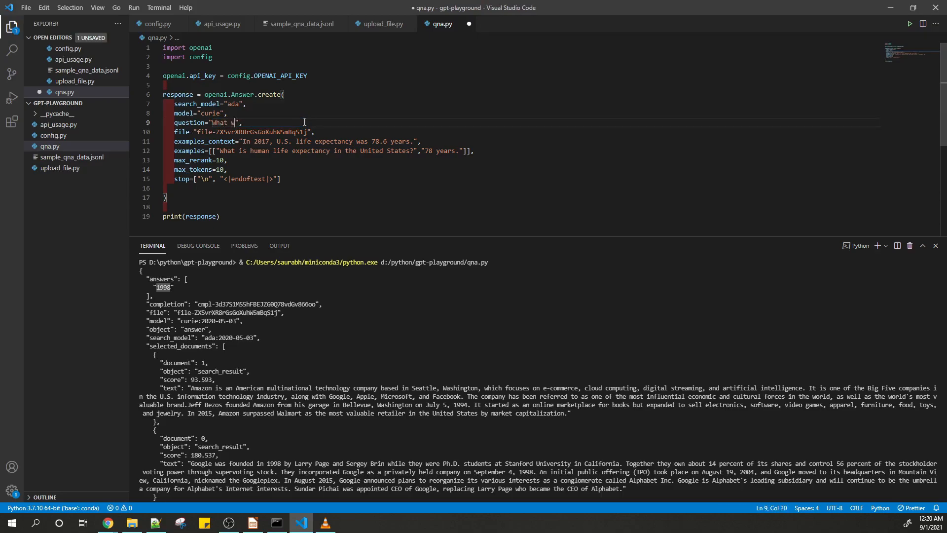
type("the name of Google headquarters")
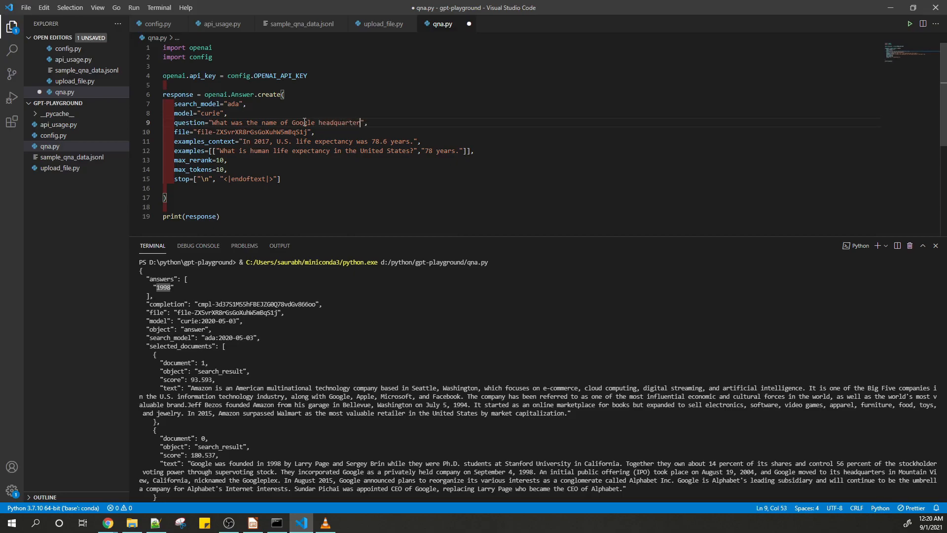
type("?")
key("ctrl+s")
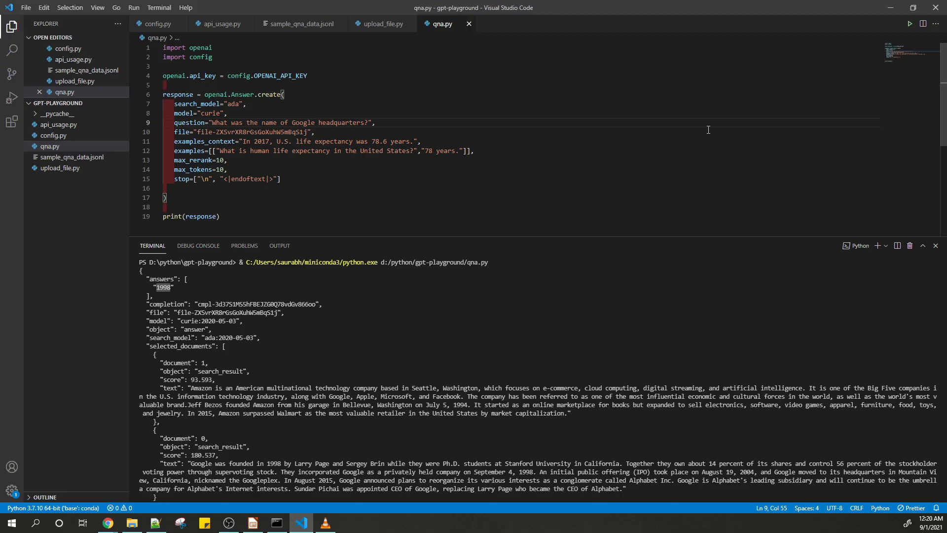
Run qna.py and check its answer by finding "plex" in the Google entry of sample_qna_data.jsonl
left_click(910, 25)
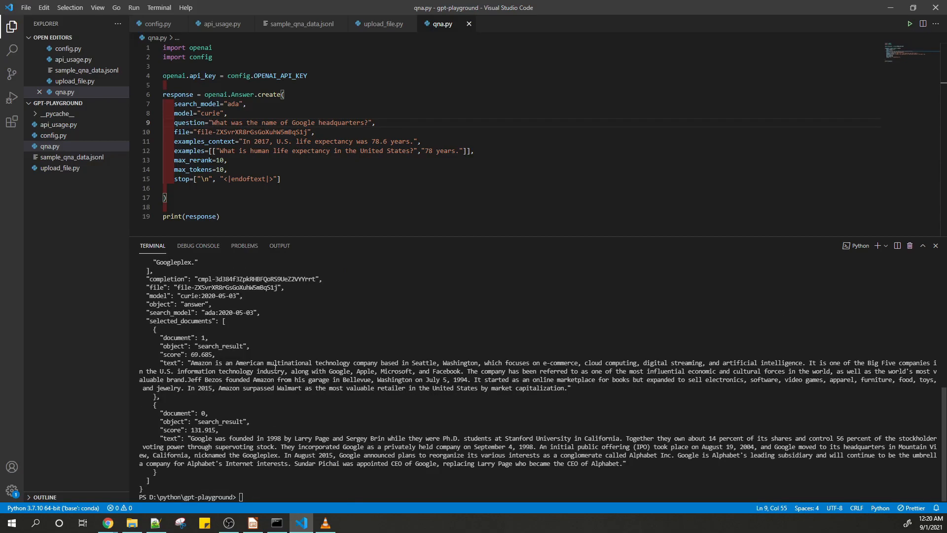
scroll(275, 365, "up", 2)
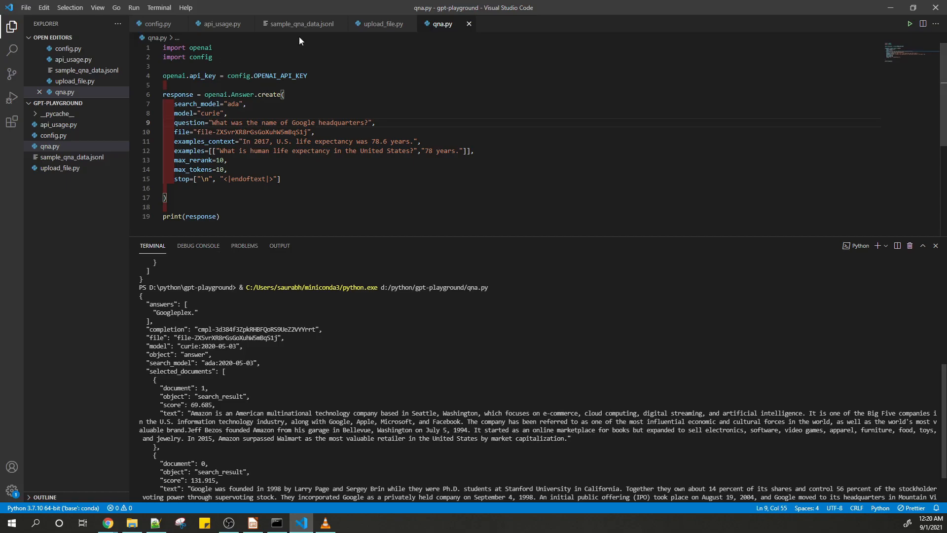
left_click(301, 24)
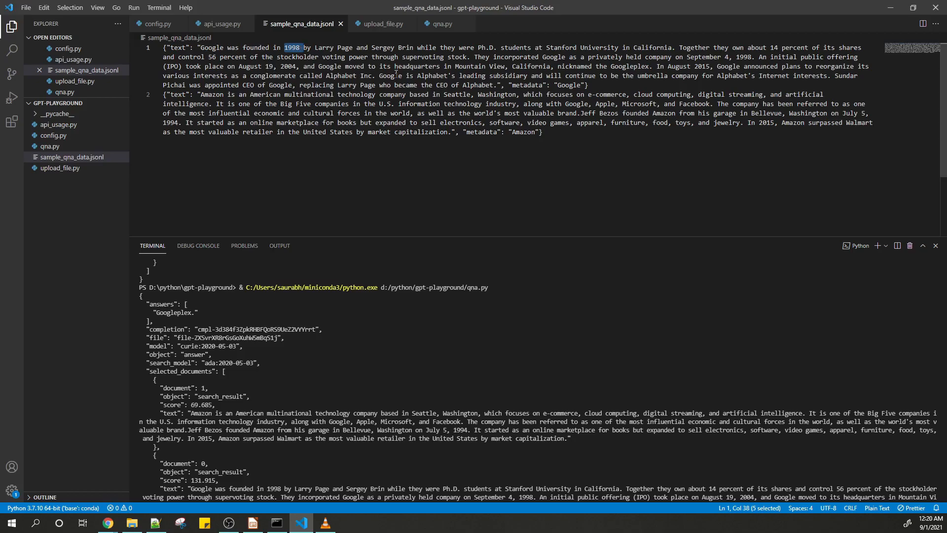
left_click(456, 58)
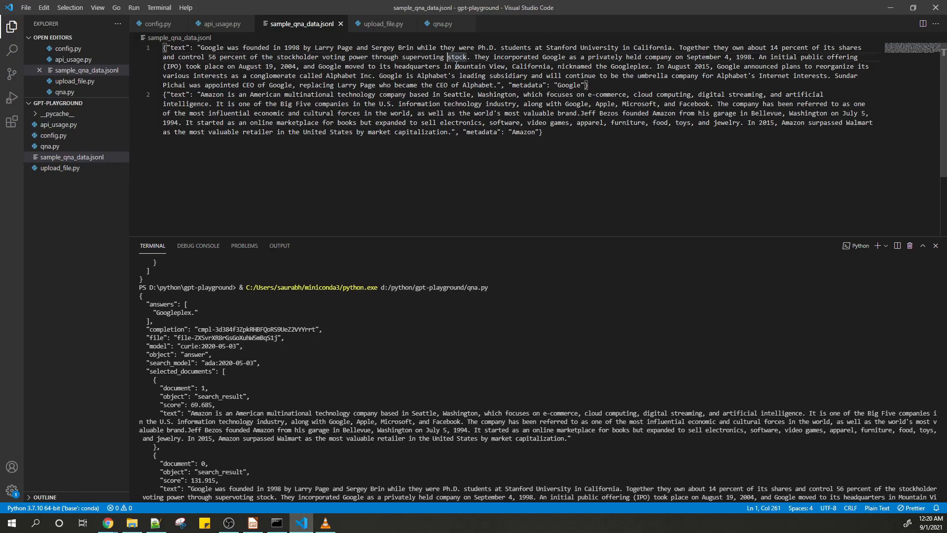
key("ctrl+f")
type("plex")
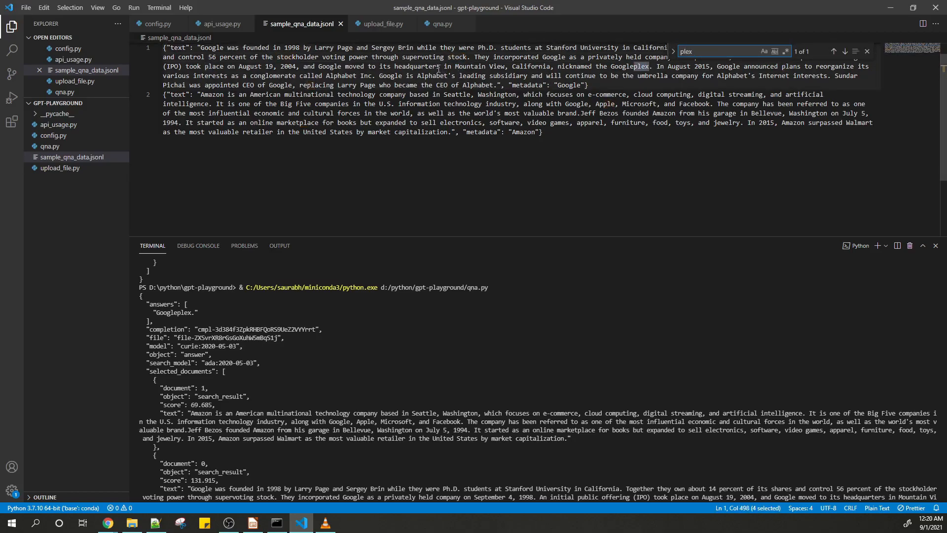
left_click_drag(330, 66, 652, 68)
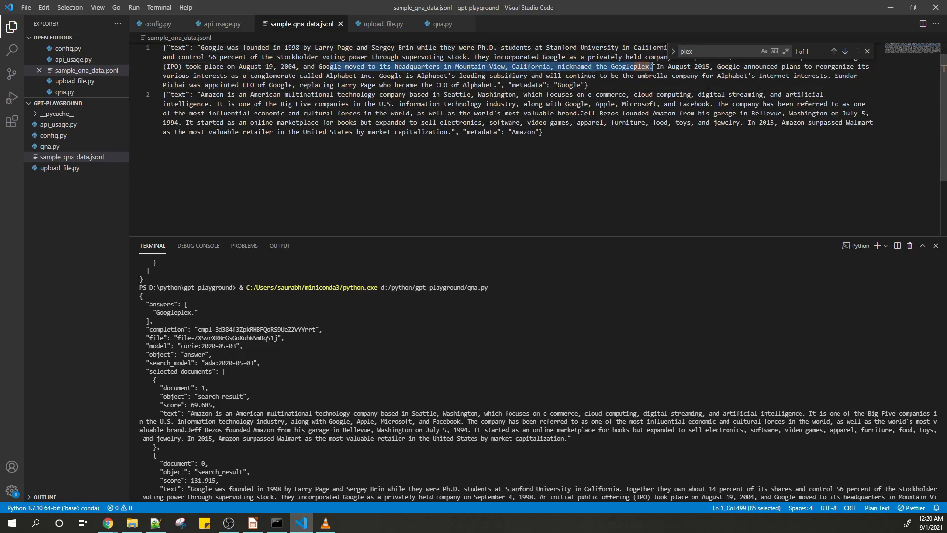
Return to qna.py and delete the question's text, leaving an empty string
left_click(382, 24)
left_click(436, 26)
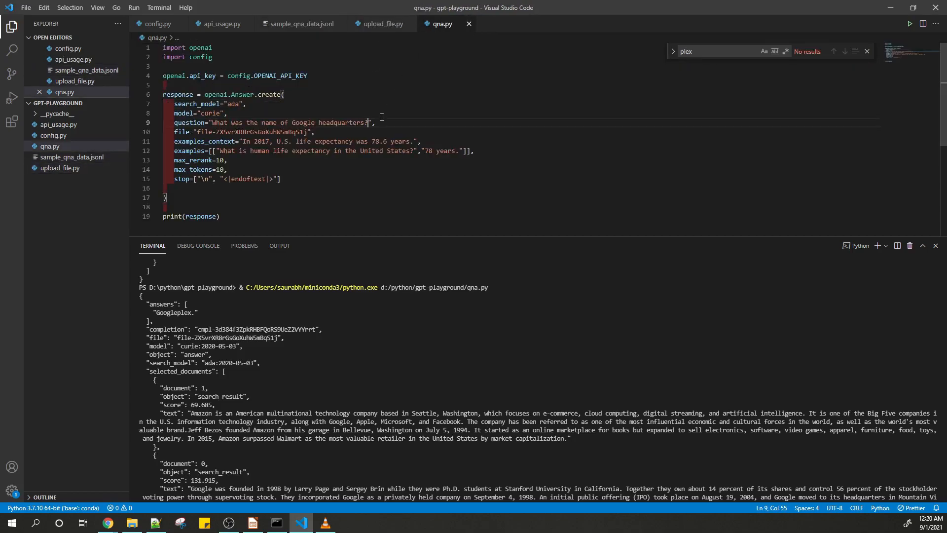
left_click_drag(213, 123, 369, 123)
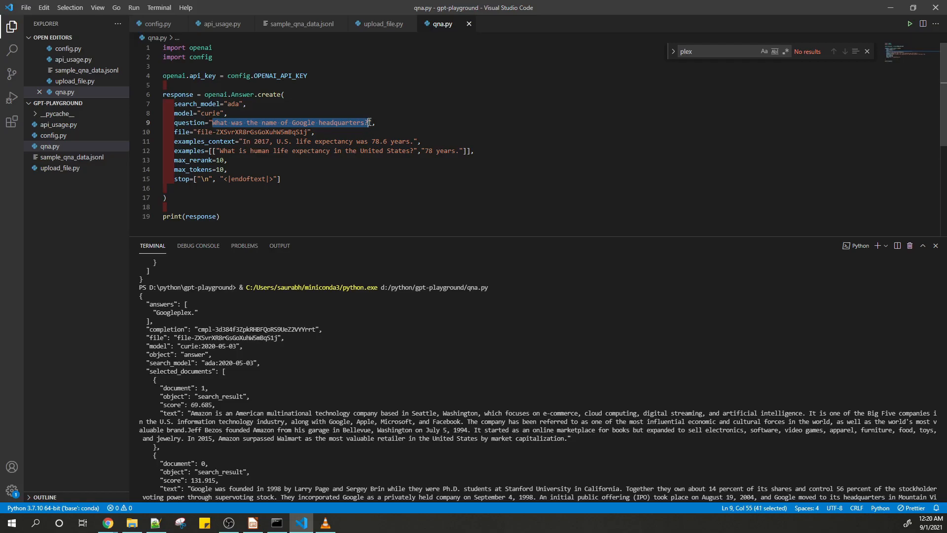
key("BackSpace")
Examine the Amazon entry in sample_qna_data.jsonl for the sentence naming the Big Five technology companies
left_click(293, 24)
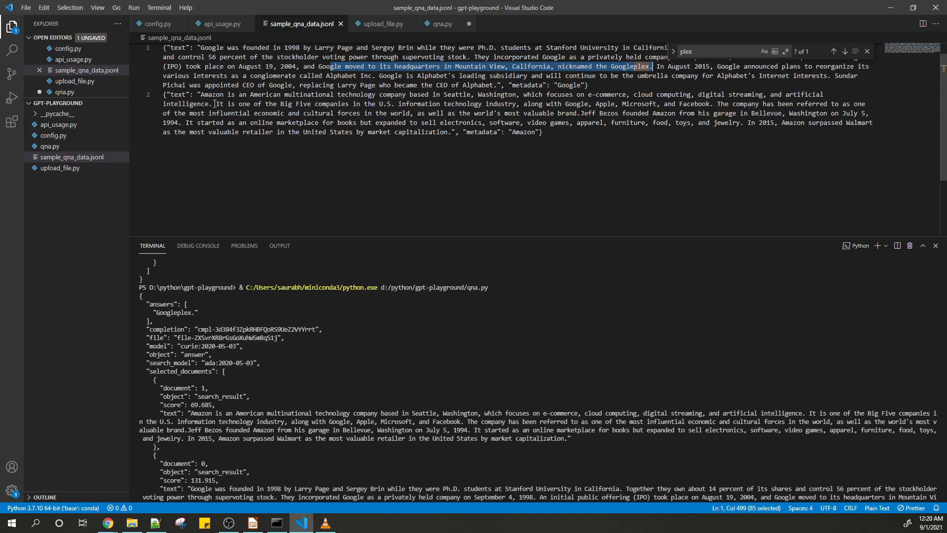
left_click_drag(208, 97, 374, 94)
left_click_drag(219, 104, 565, 105)
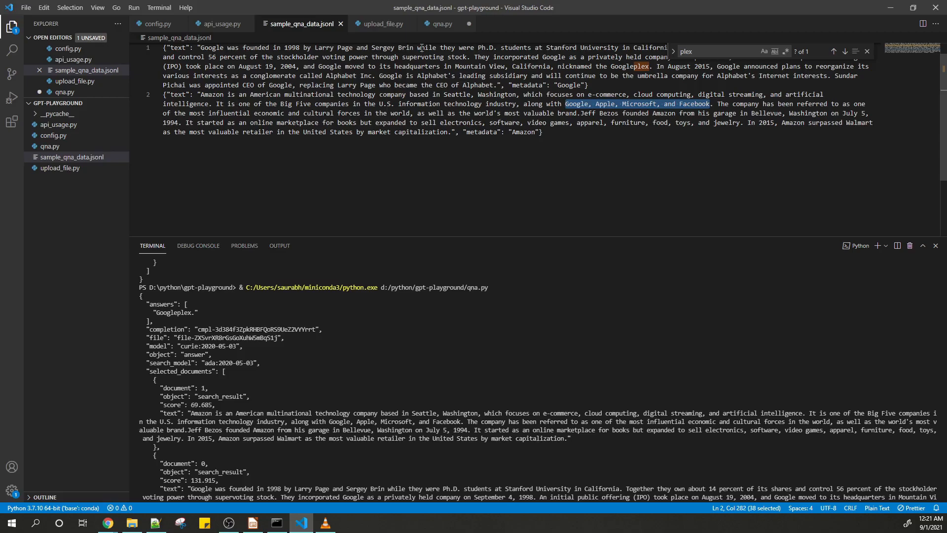
Enter "What are the top 5 IT companies in the US?" as the question in qna.py and save the file
left_click(443, 24)
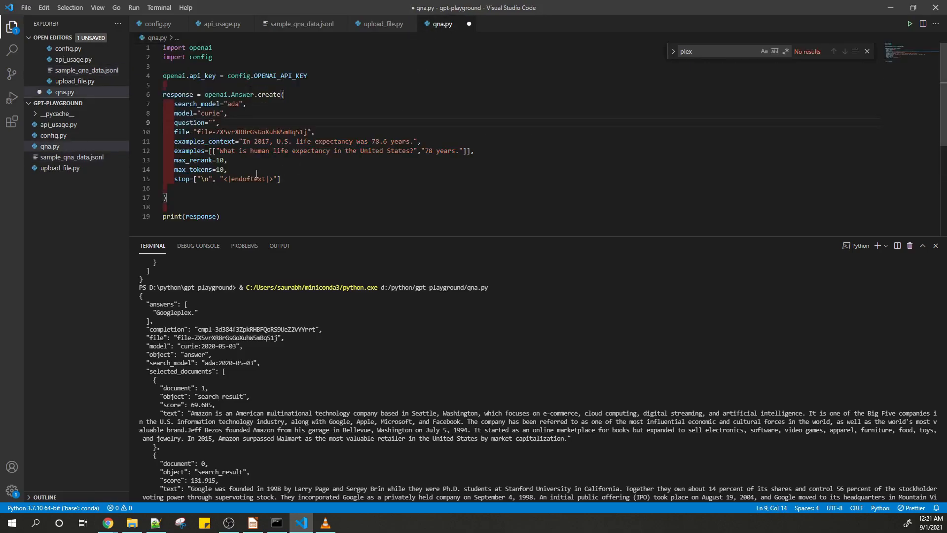
type("What are the op")
key("BackSpace")
key("BackSpace")
type("top 5 IT companies in the US")
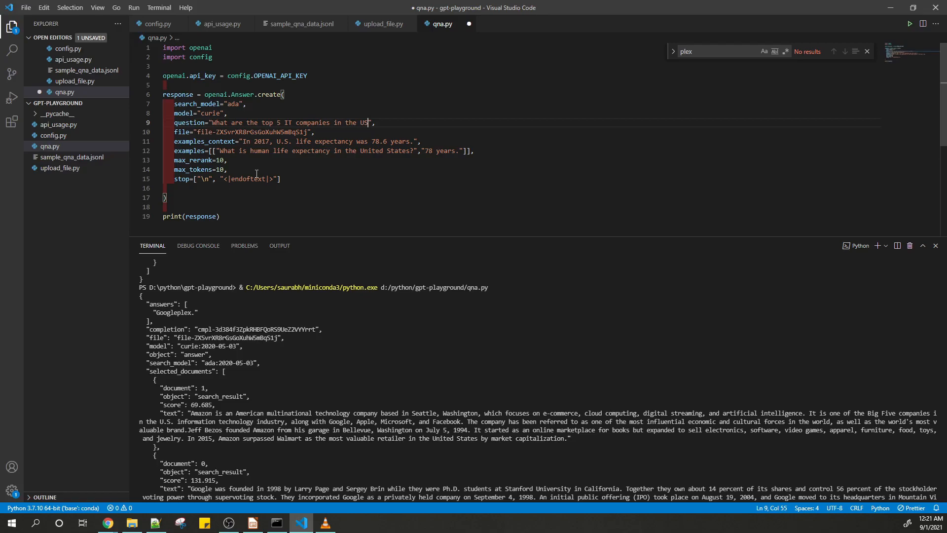
type("?")
key("ctrl+s")
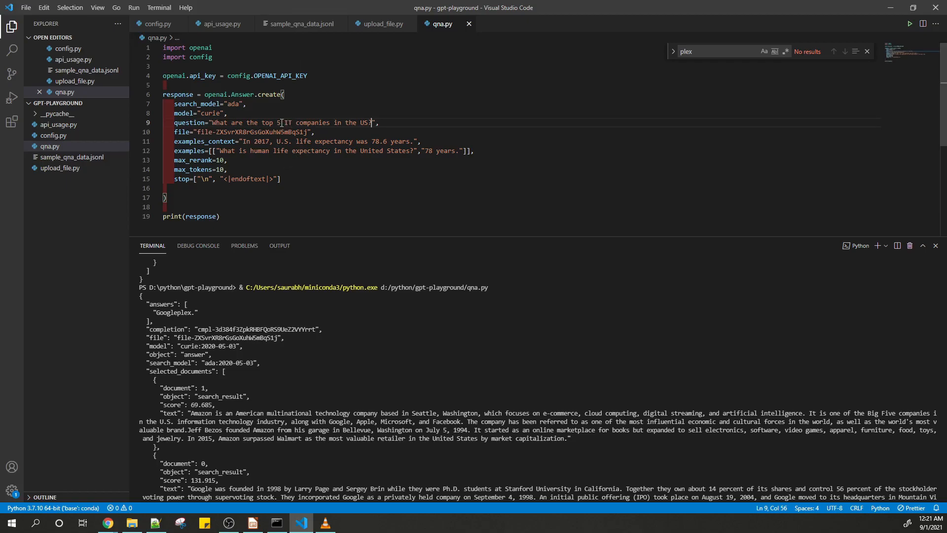
Clear the terminal output with cls, and run qna.py to examine the answers in the returned response
left_click_drag(281, 123, 276, 123)
scroll(413, 431, "down", 2)
type("cls")
key("Return")
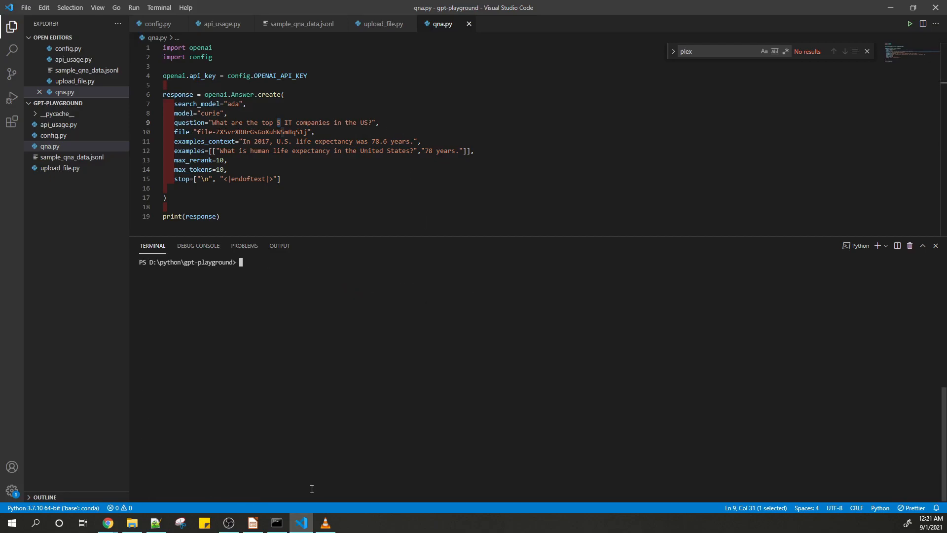
left_click(910, 25)
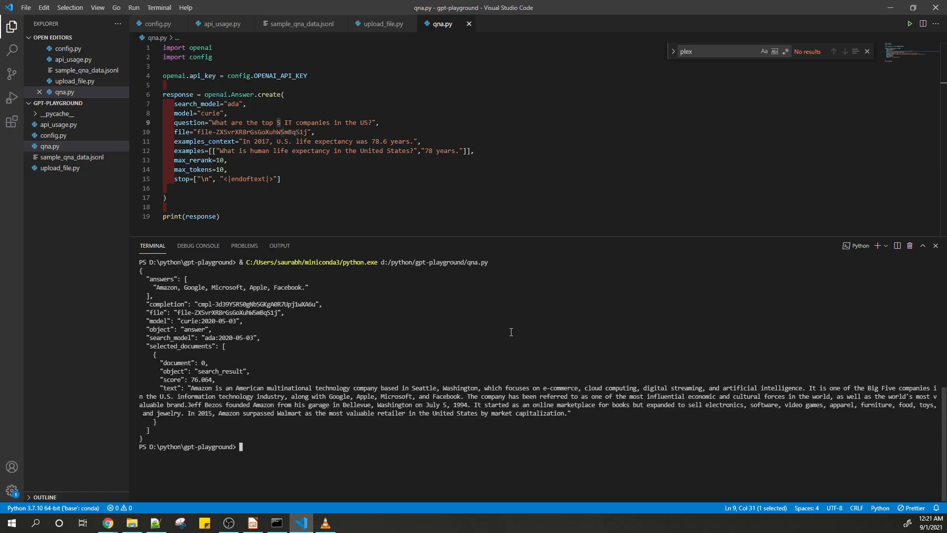
left_click_drag(156, 287, 301, 290)
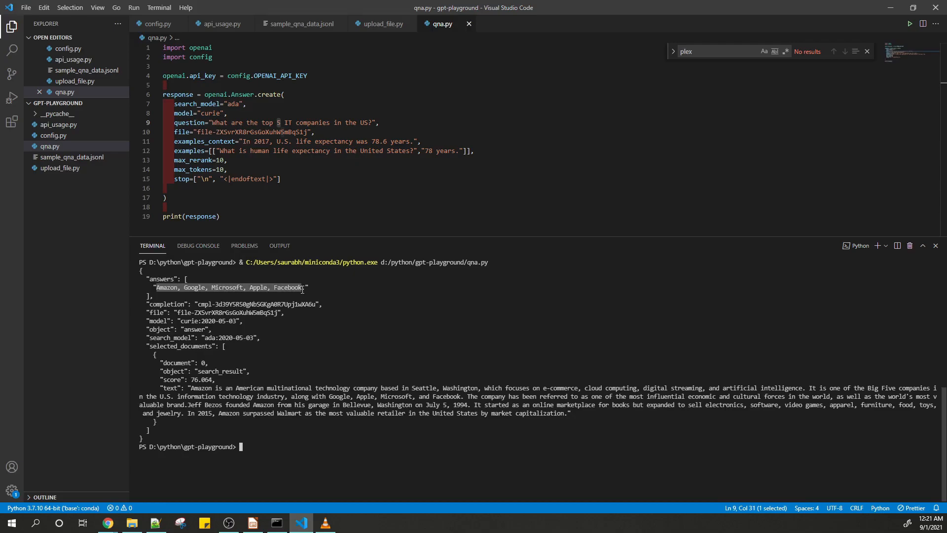